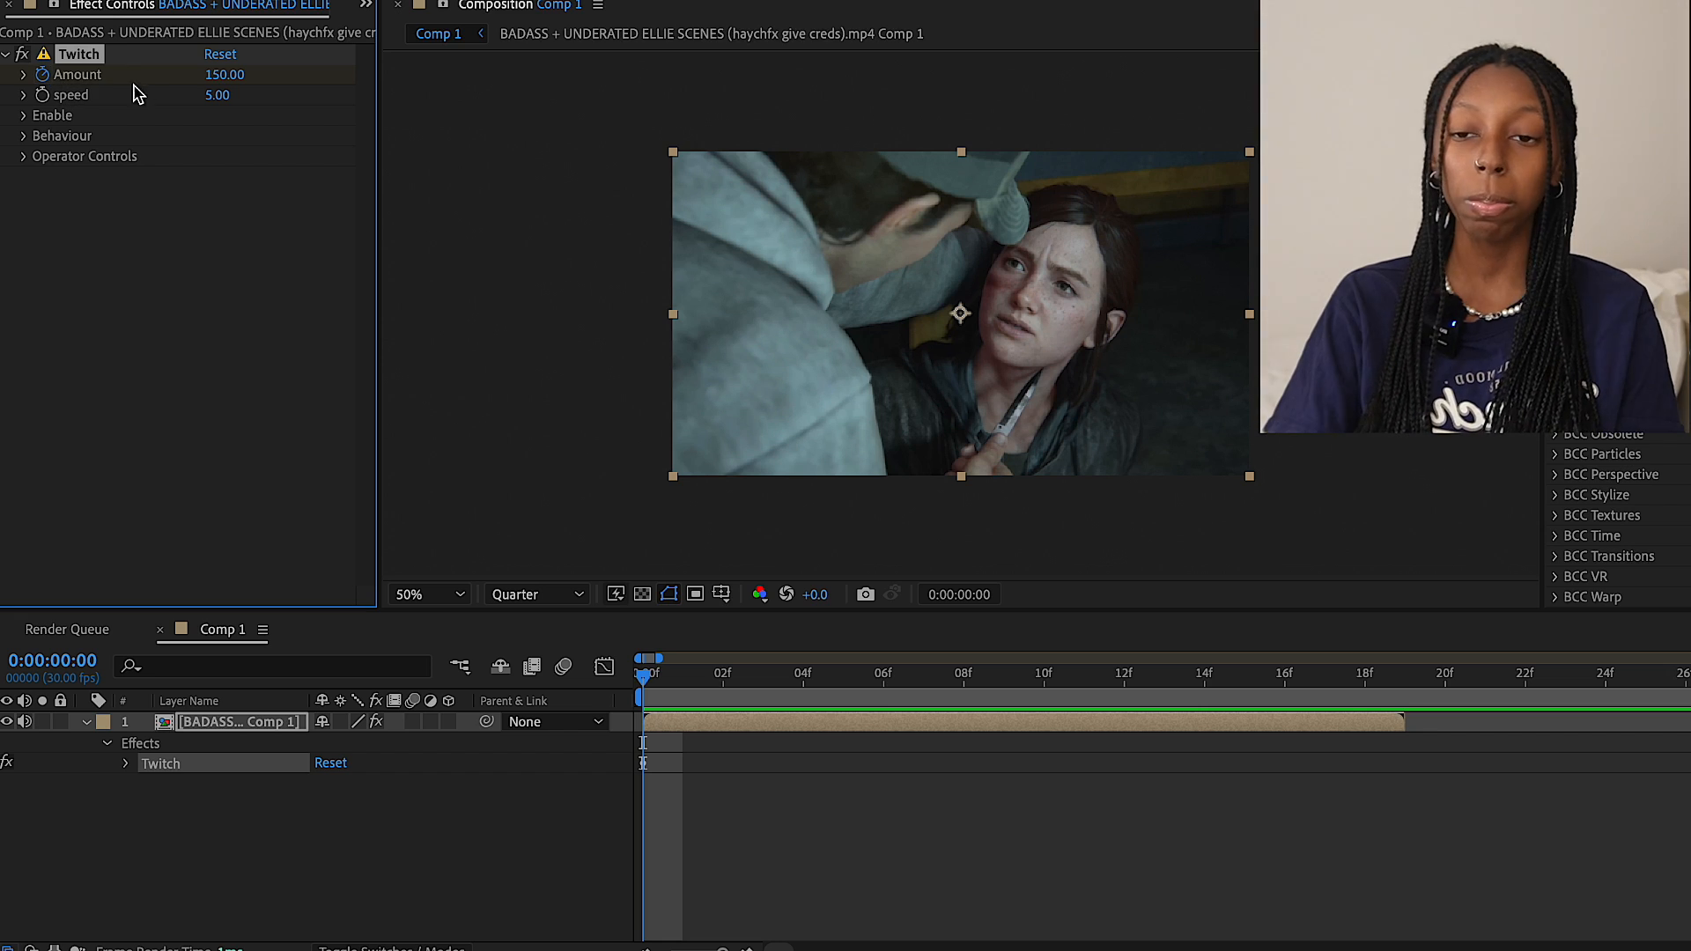
Keyframe the Twitch effect's Amount at 150 on the first frame and at 0 on frame 7
left_click(42, 75)
key("u")
key("space")
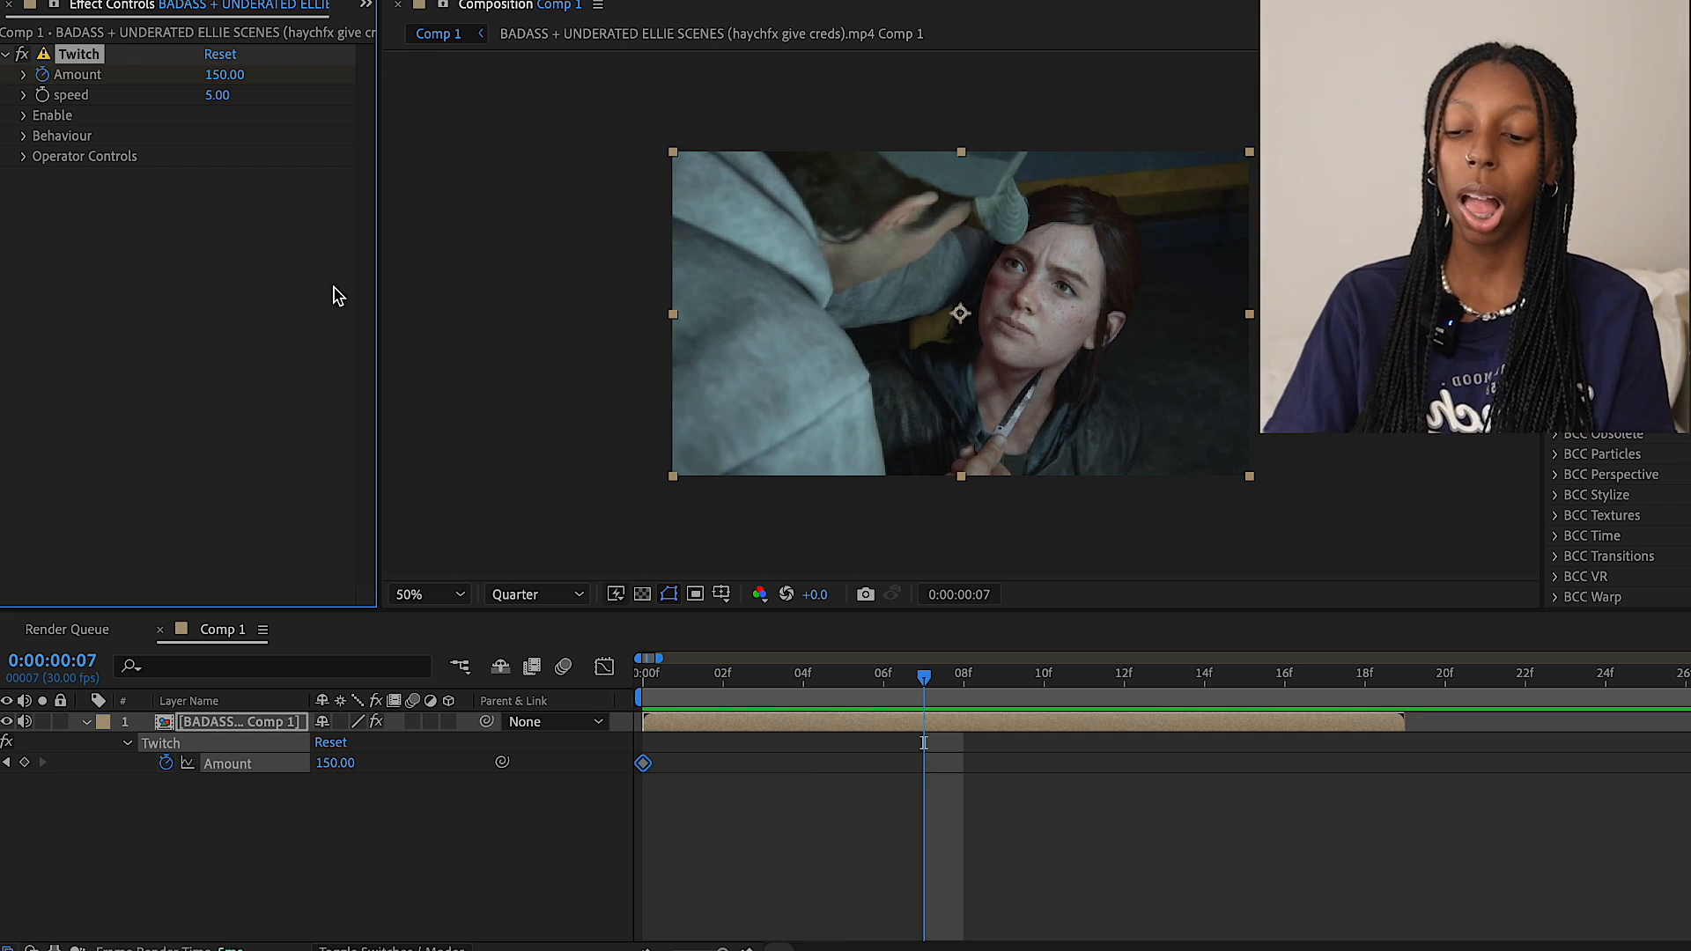
left_click(225, 75)
type("0")
key("Return")
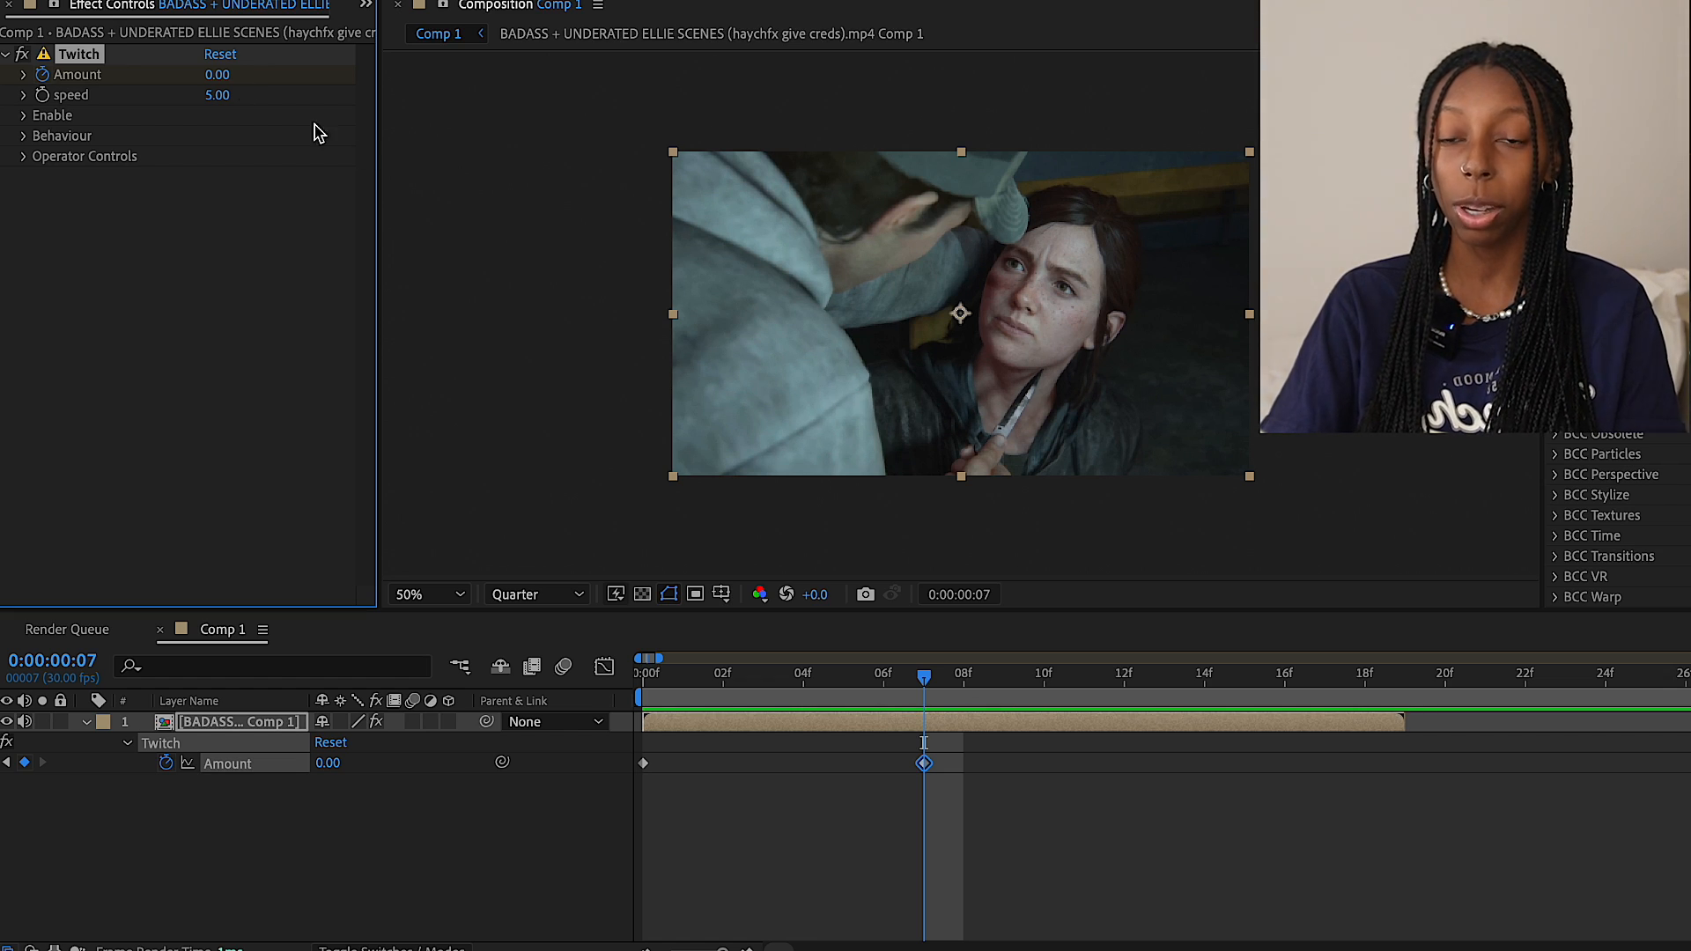
Return to the first frame and set the Twitch speed to 25
key("Home")
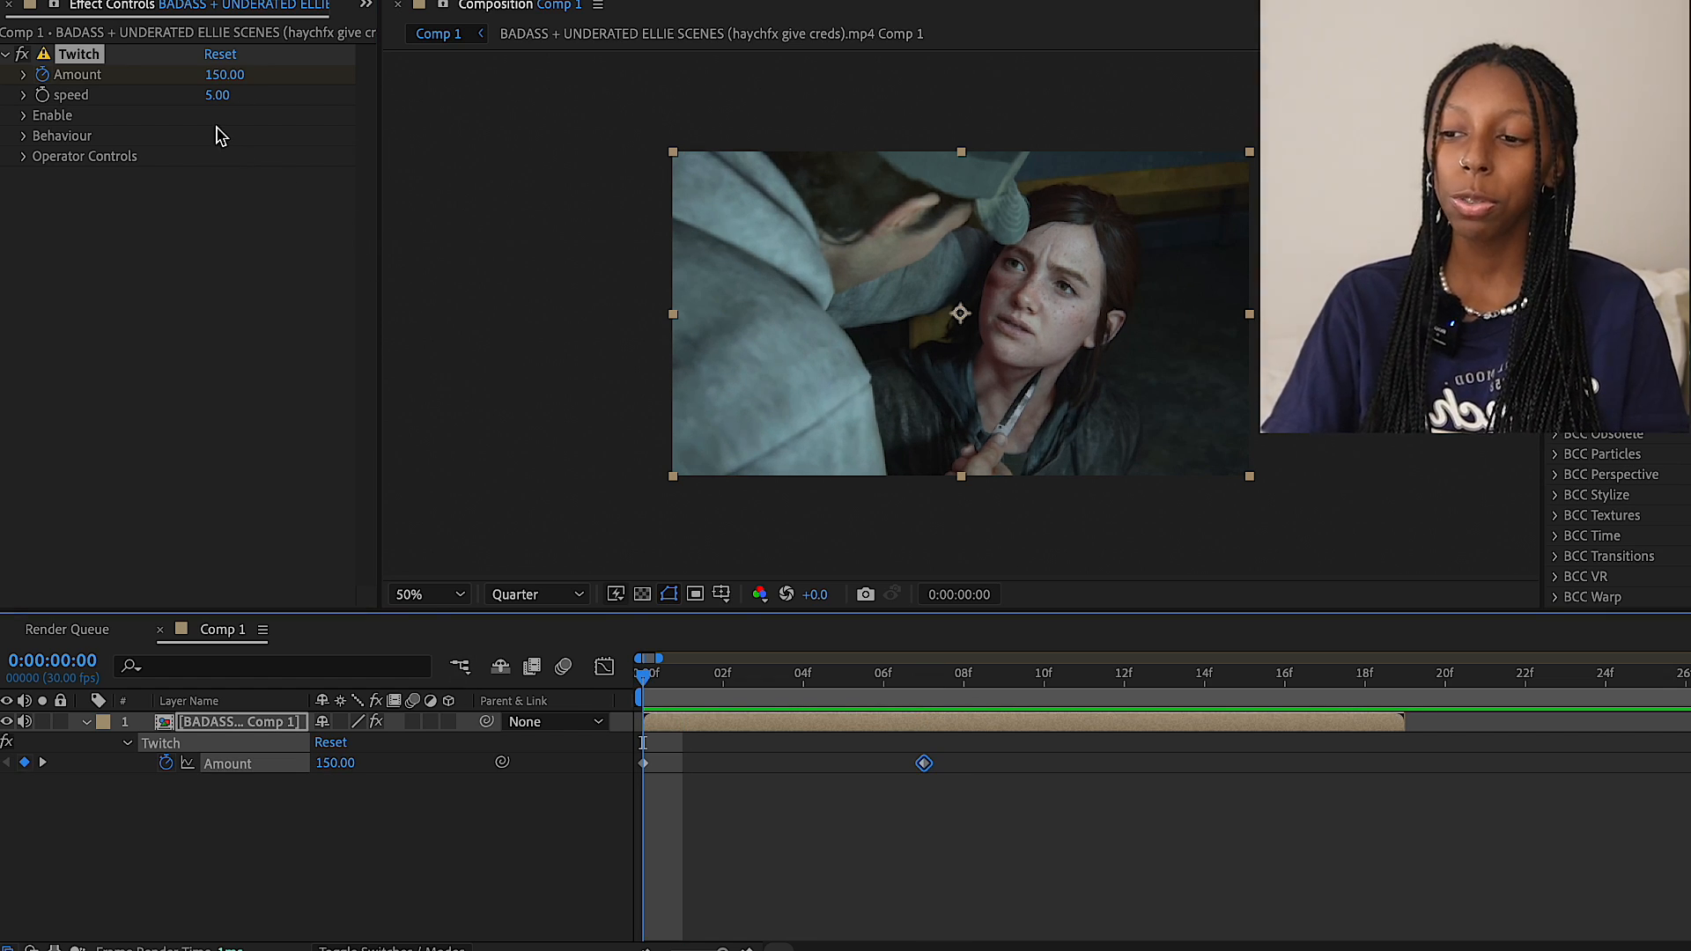
left_click(220, 97)
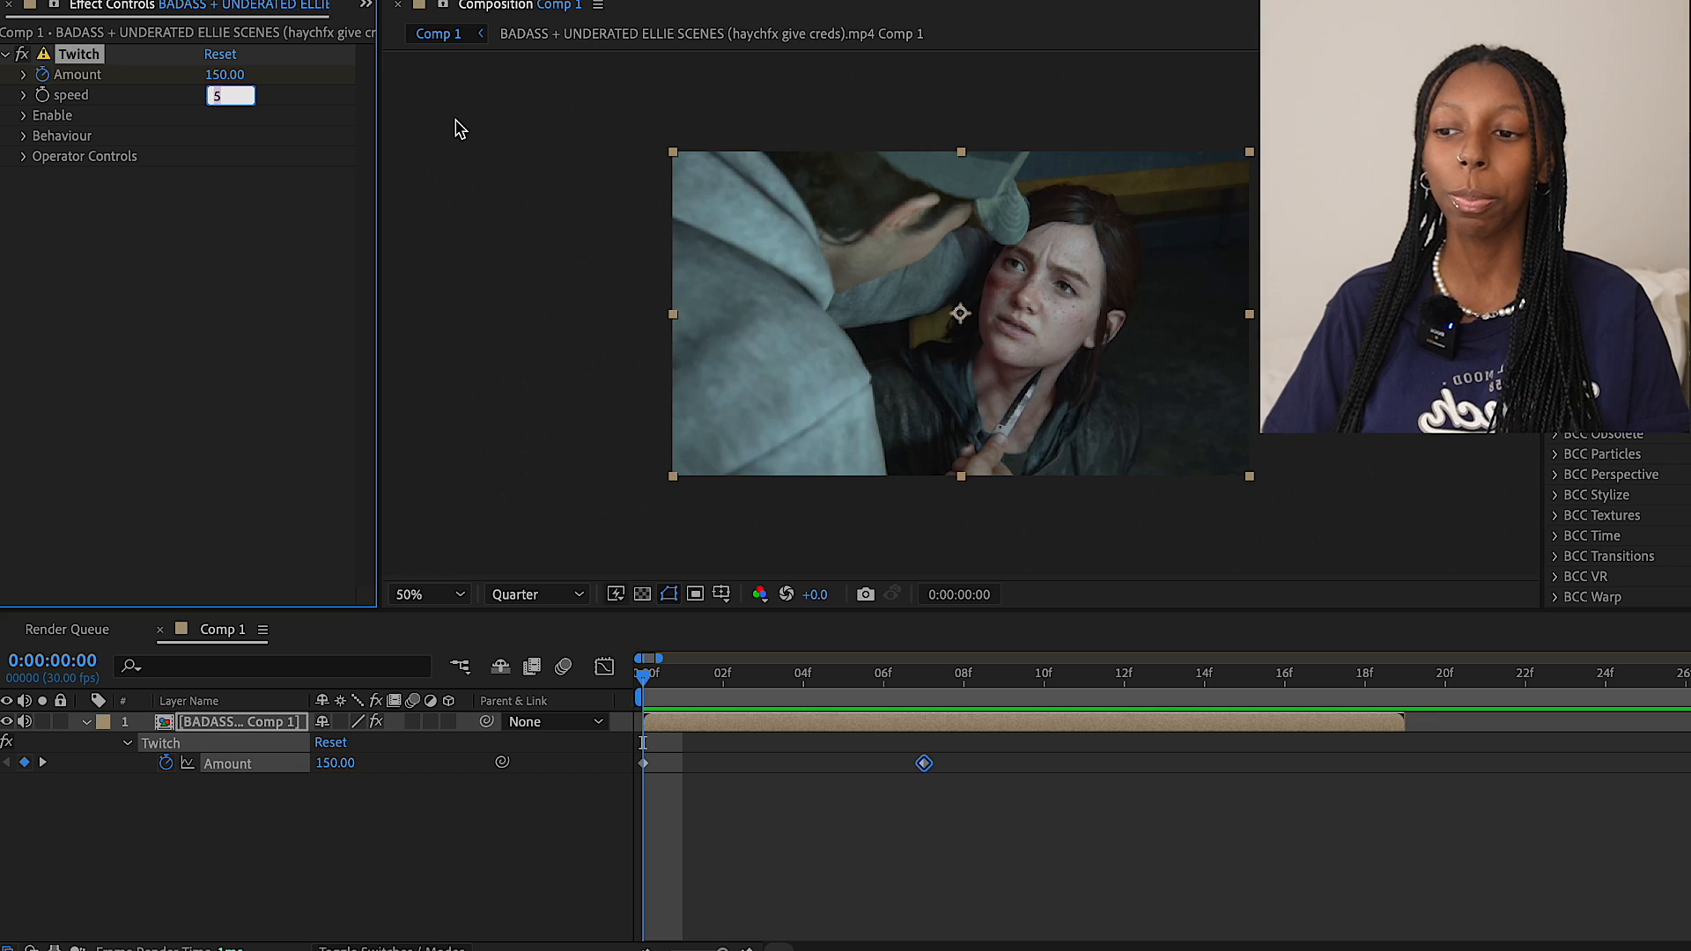
key("Return")
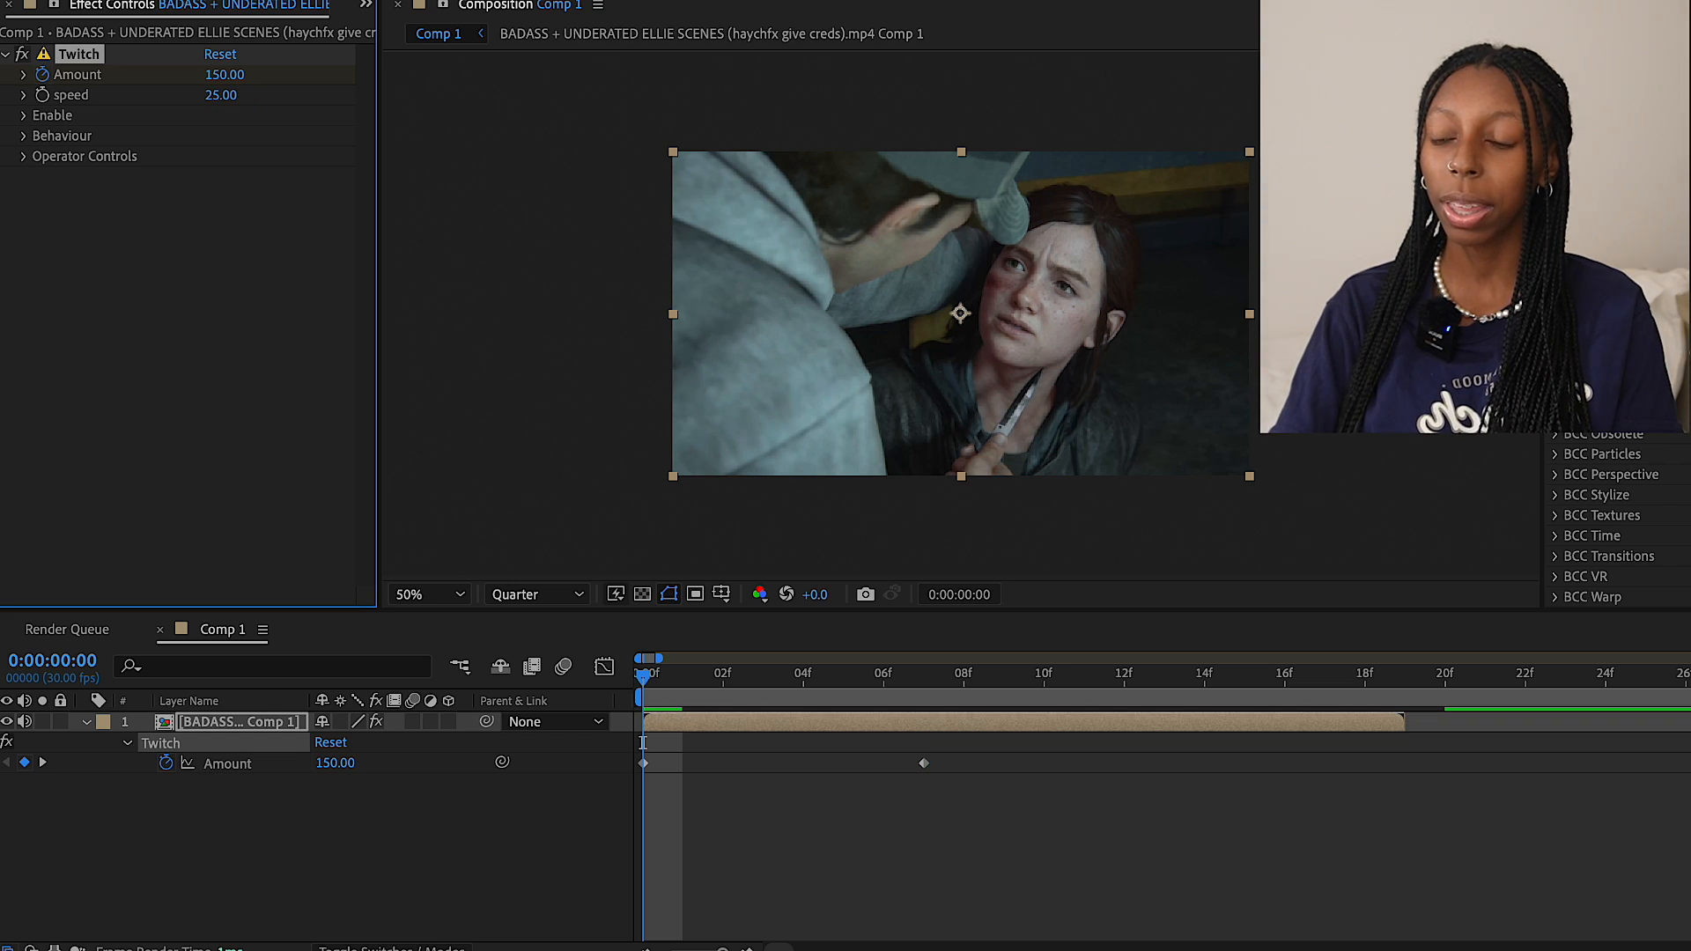
Enable Slide in the Twitch effect and expand its Slide operator controls
left_click(25, 116)
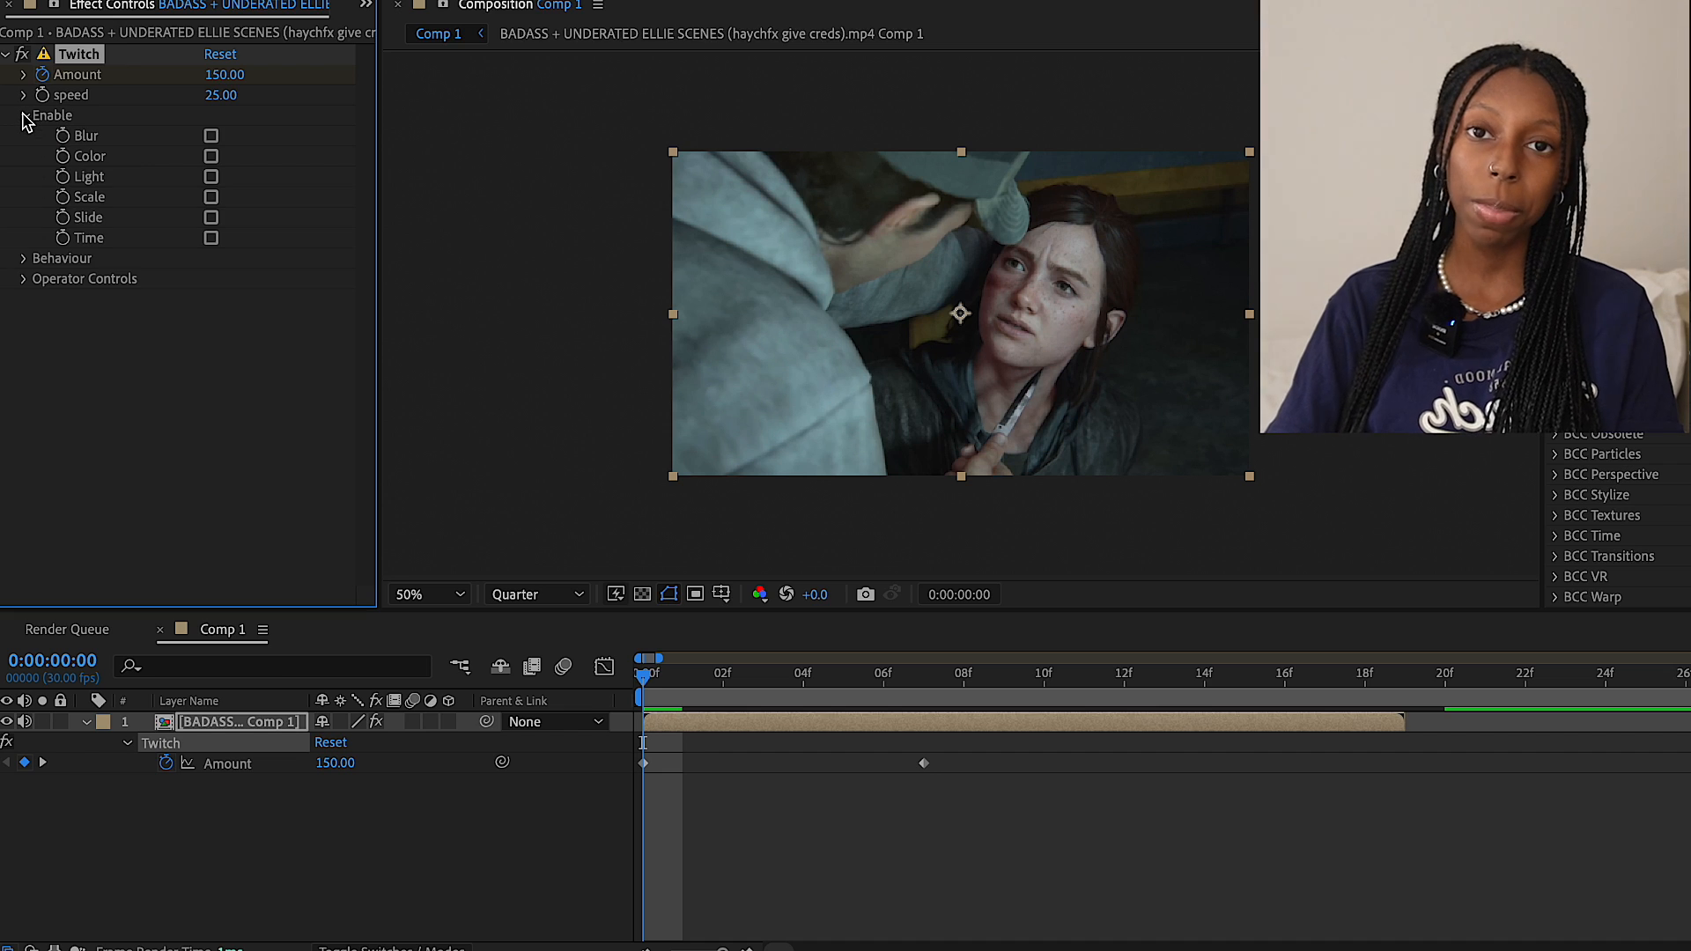
left_click(211, 219)
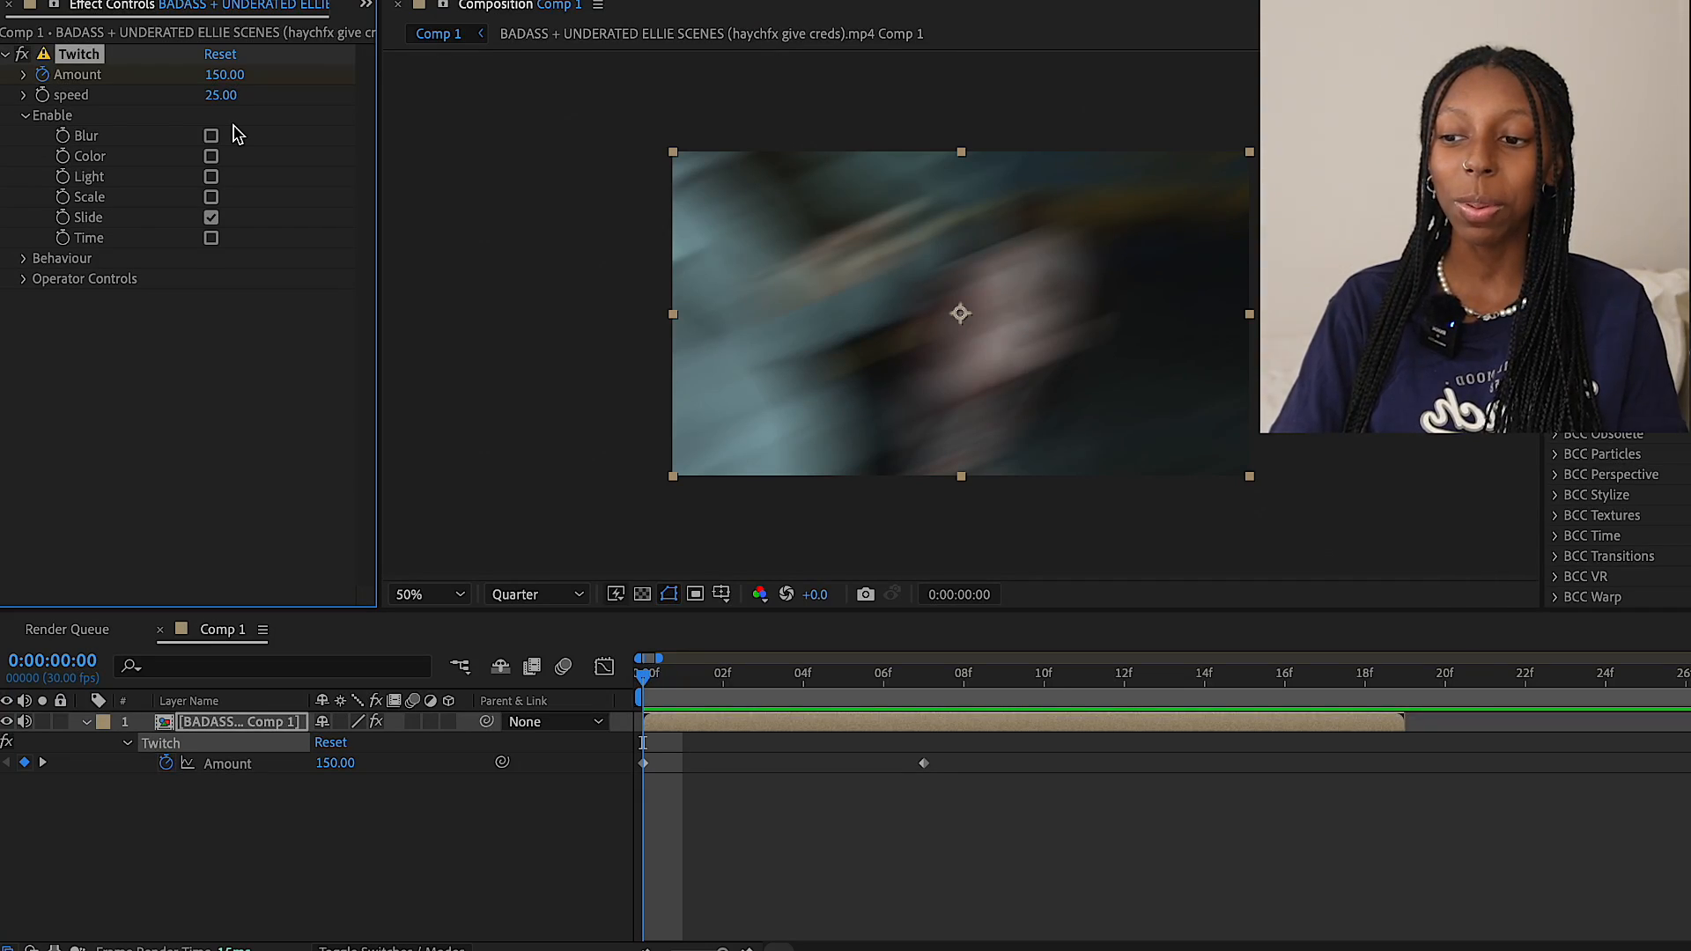
left_click(22, 279)
left_click(44, 381)
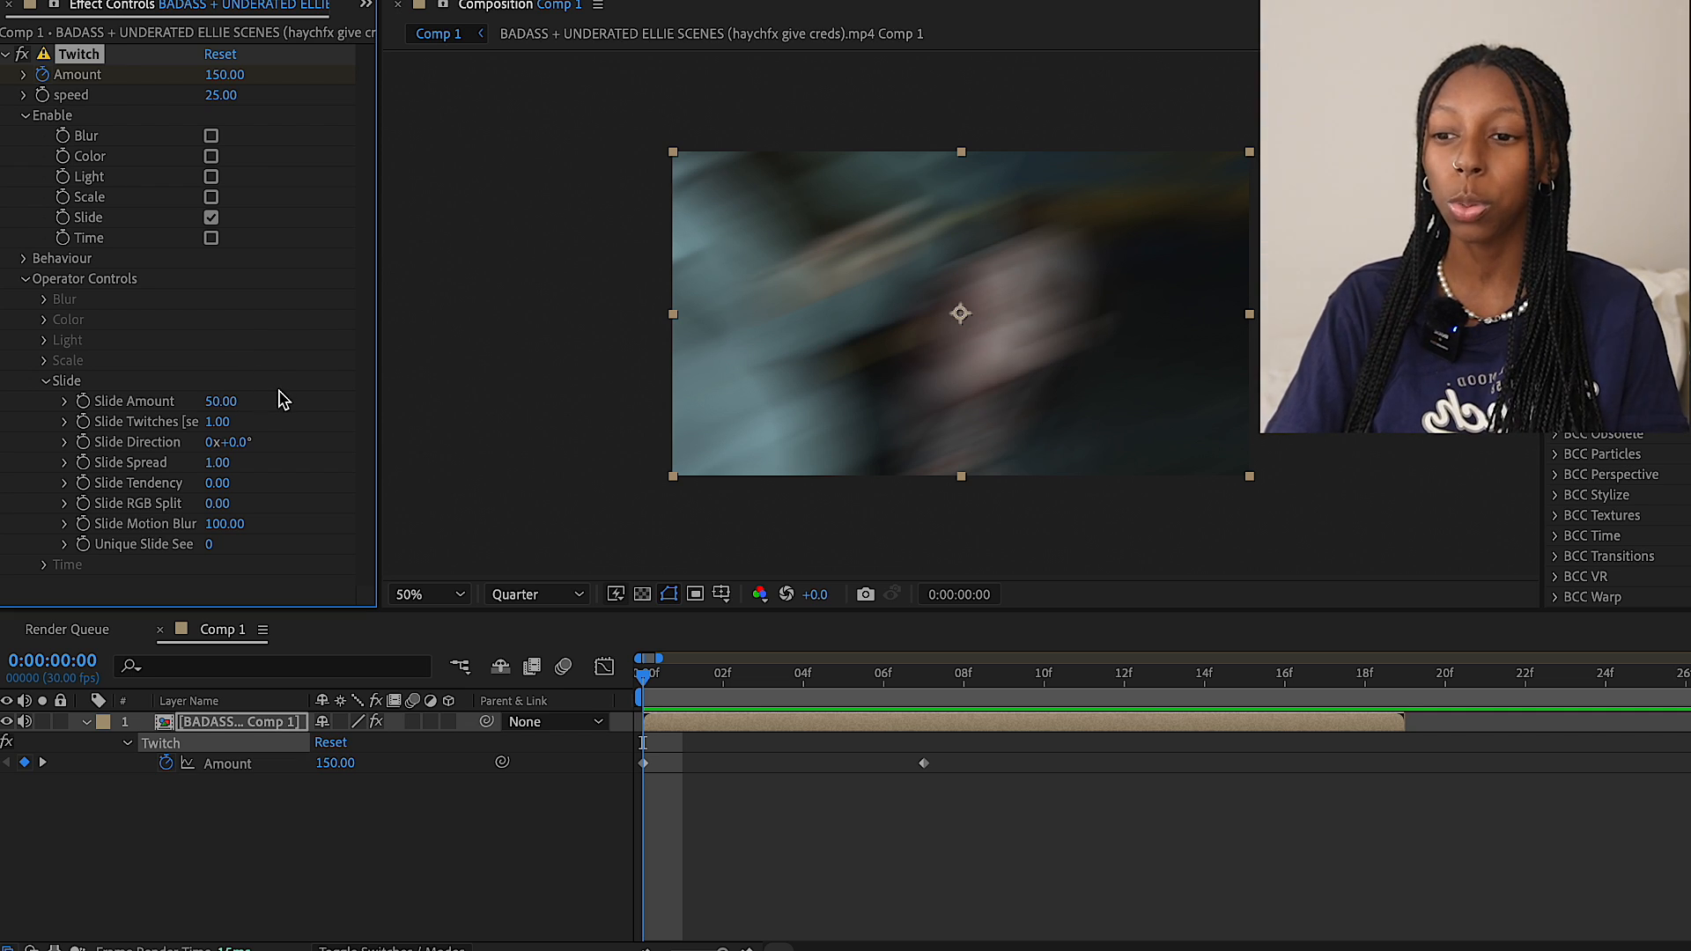
Ease both Amount keyframes and shape their value graph into a steep initial drop that flattens out
left_click_drag(980, 756, 611, 804)
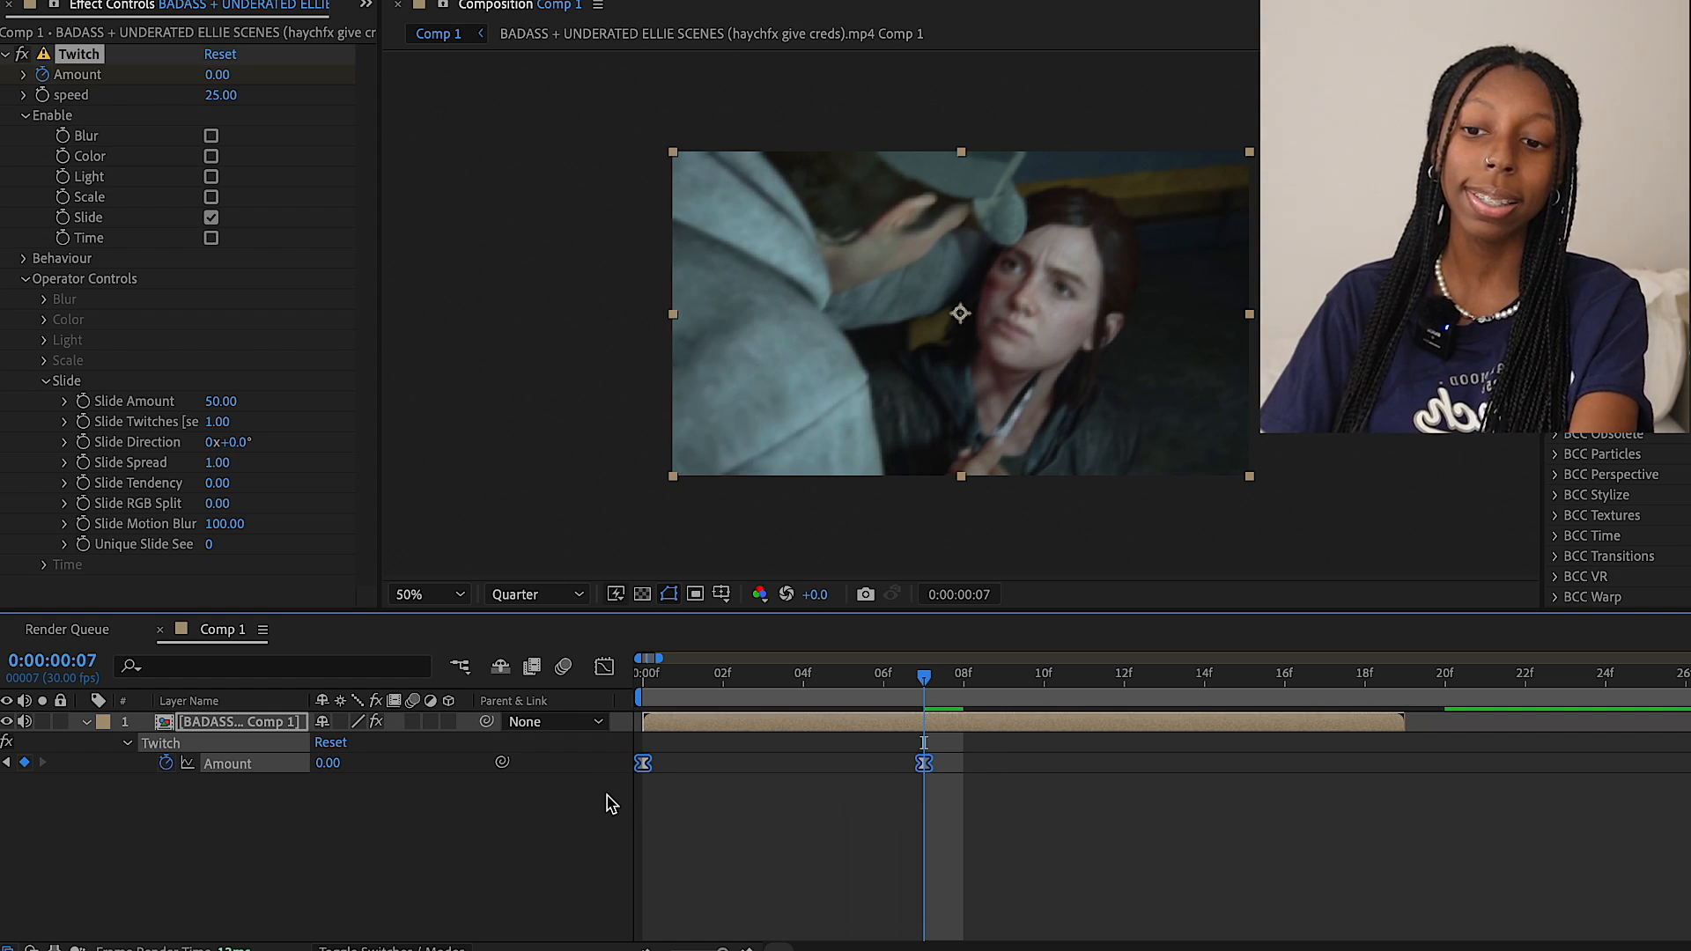
left_click(604, 667)
left_click(643, 725)
left_click_drag(737, 726, 655, 867)
left_click_drag(828, 897, 657, 907)
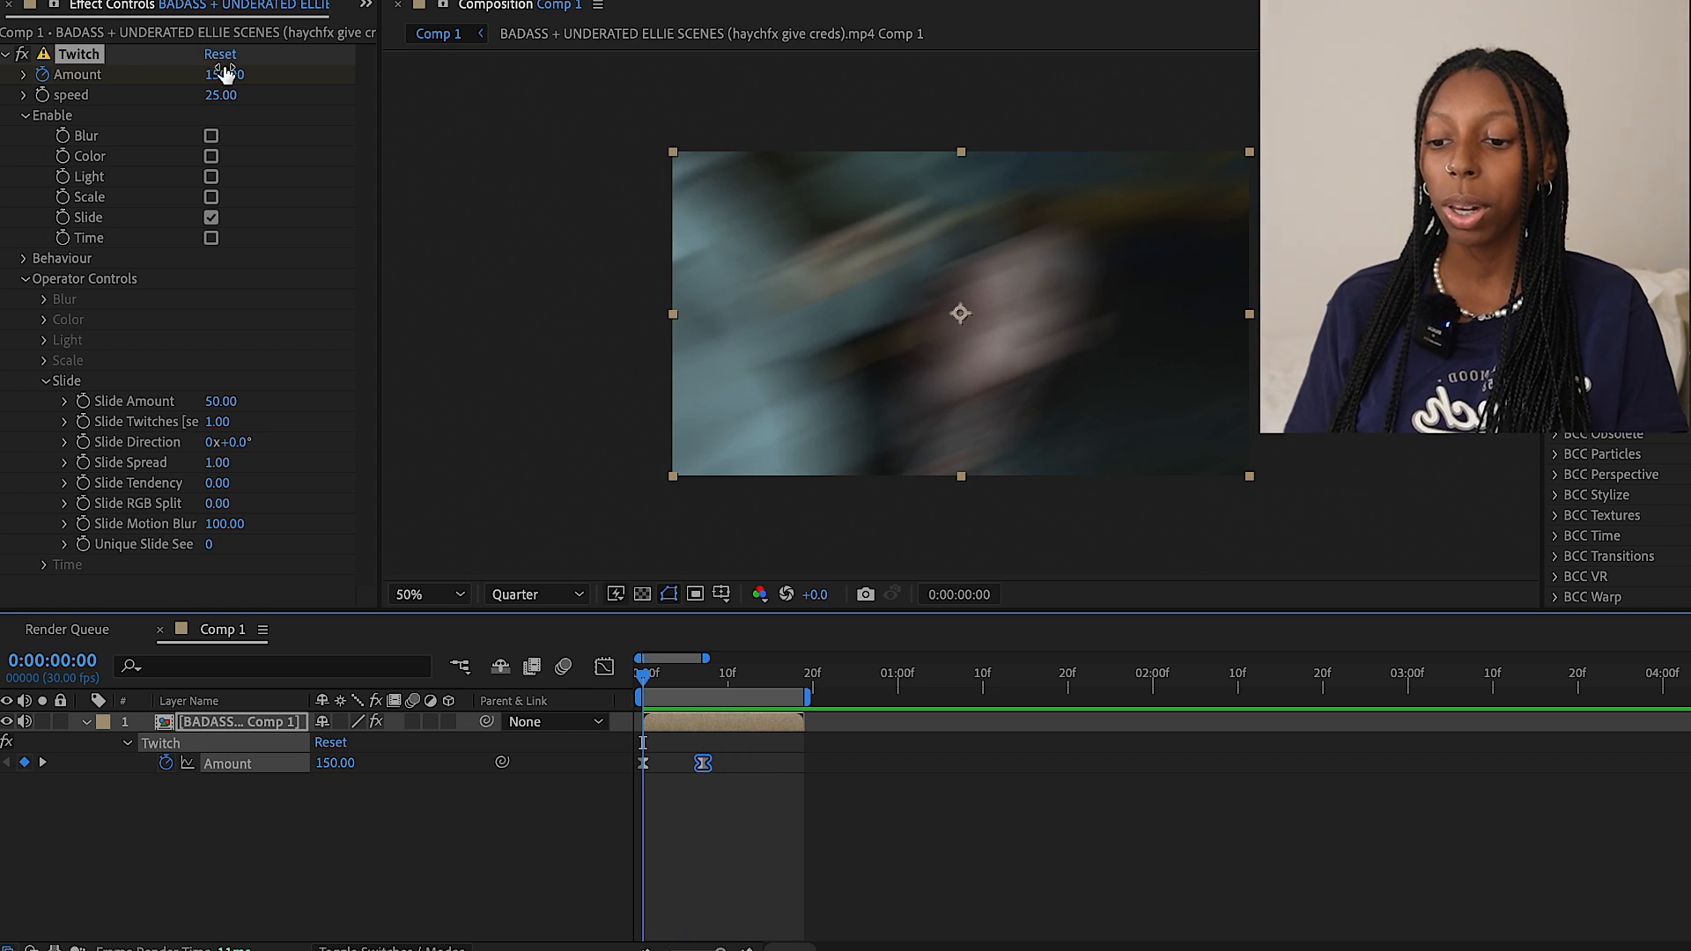
Set the first Amount keyframe to 300, steepen the curve's initial drop, and preview the twitch
left_click(226, 74)
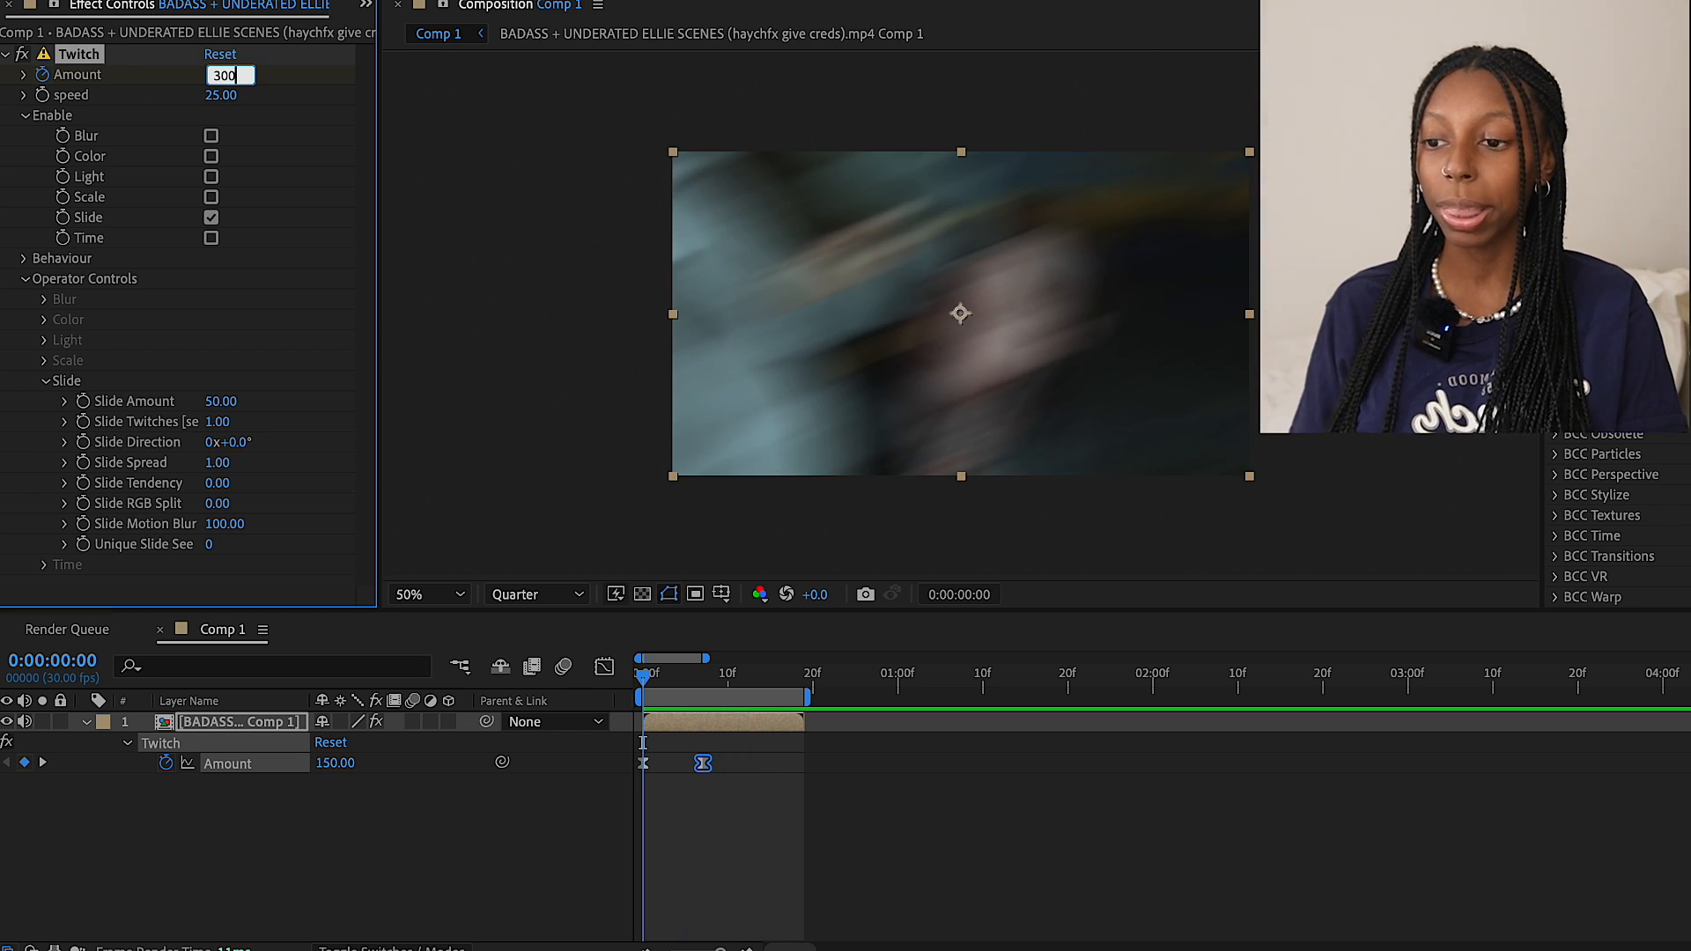
key("Return")
left_click(604, 667)
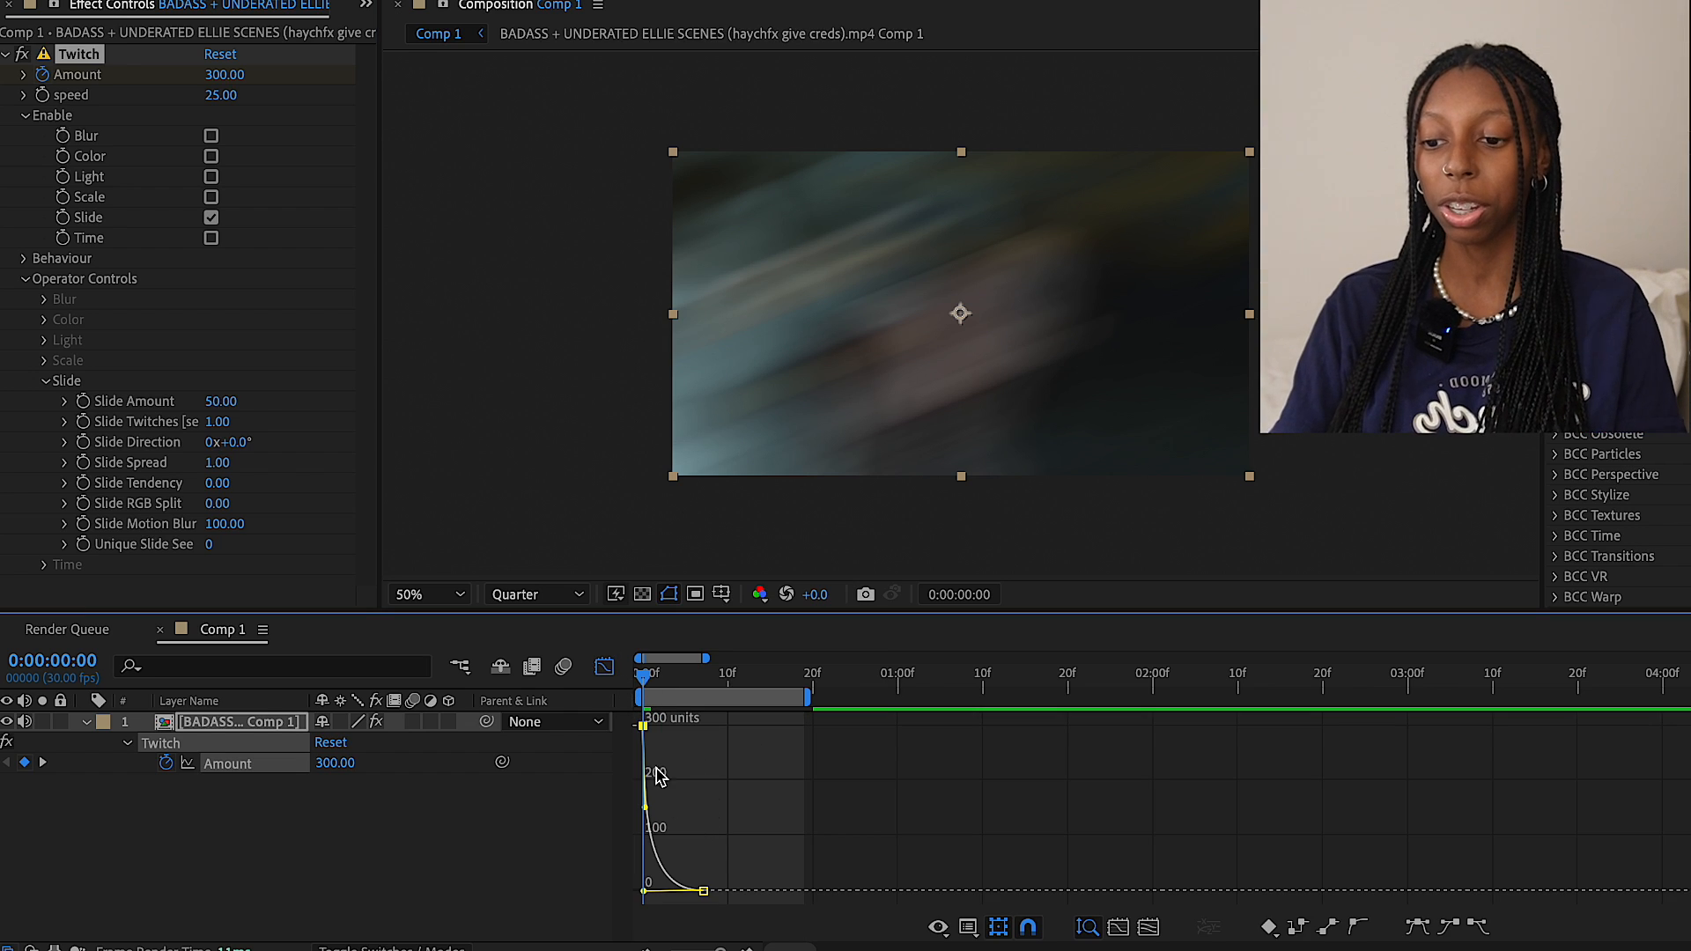
left_click_drag(646, 807, 638, 890)
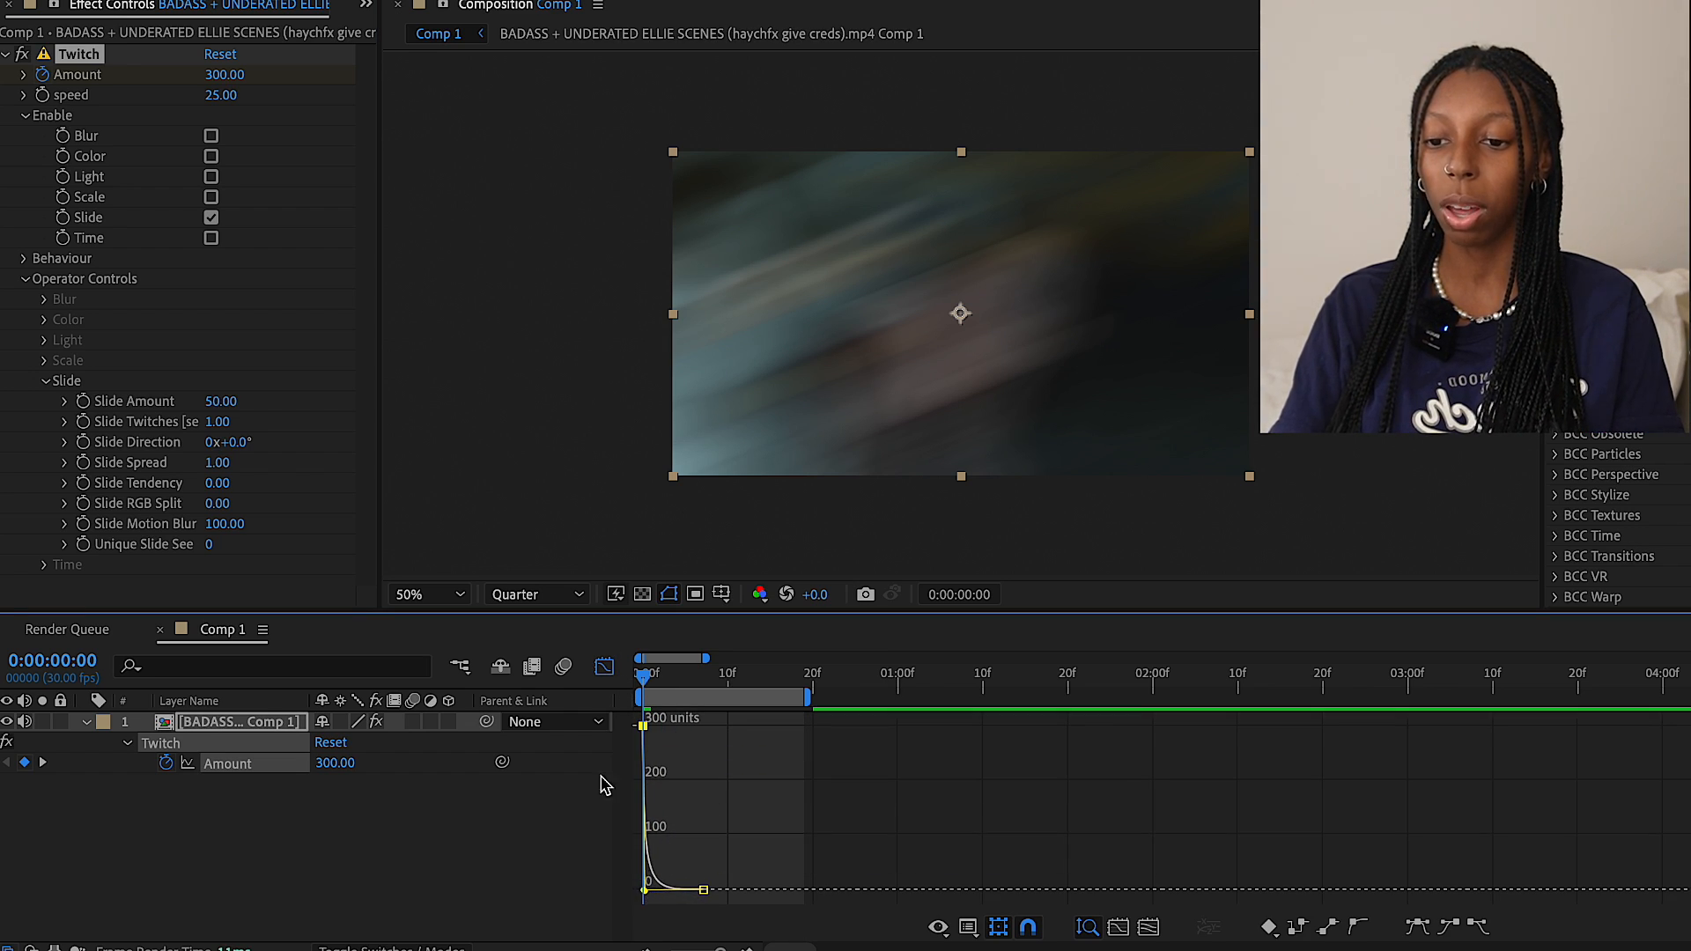
left_click(604, 667)
key("space")
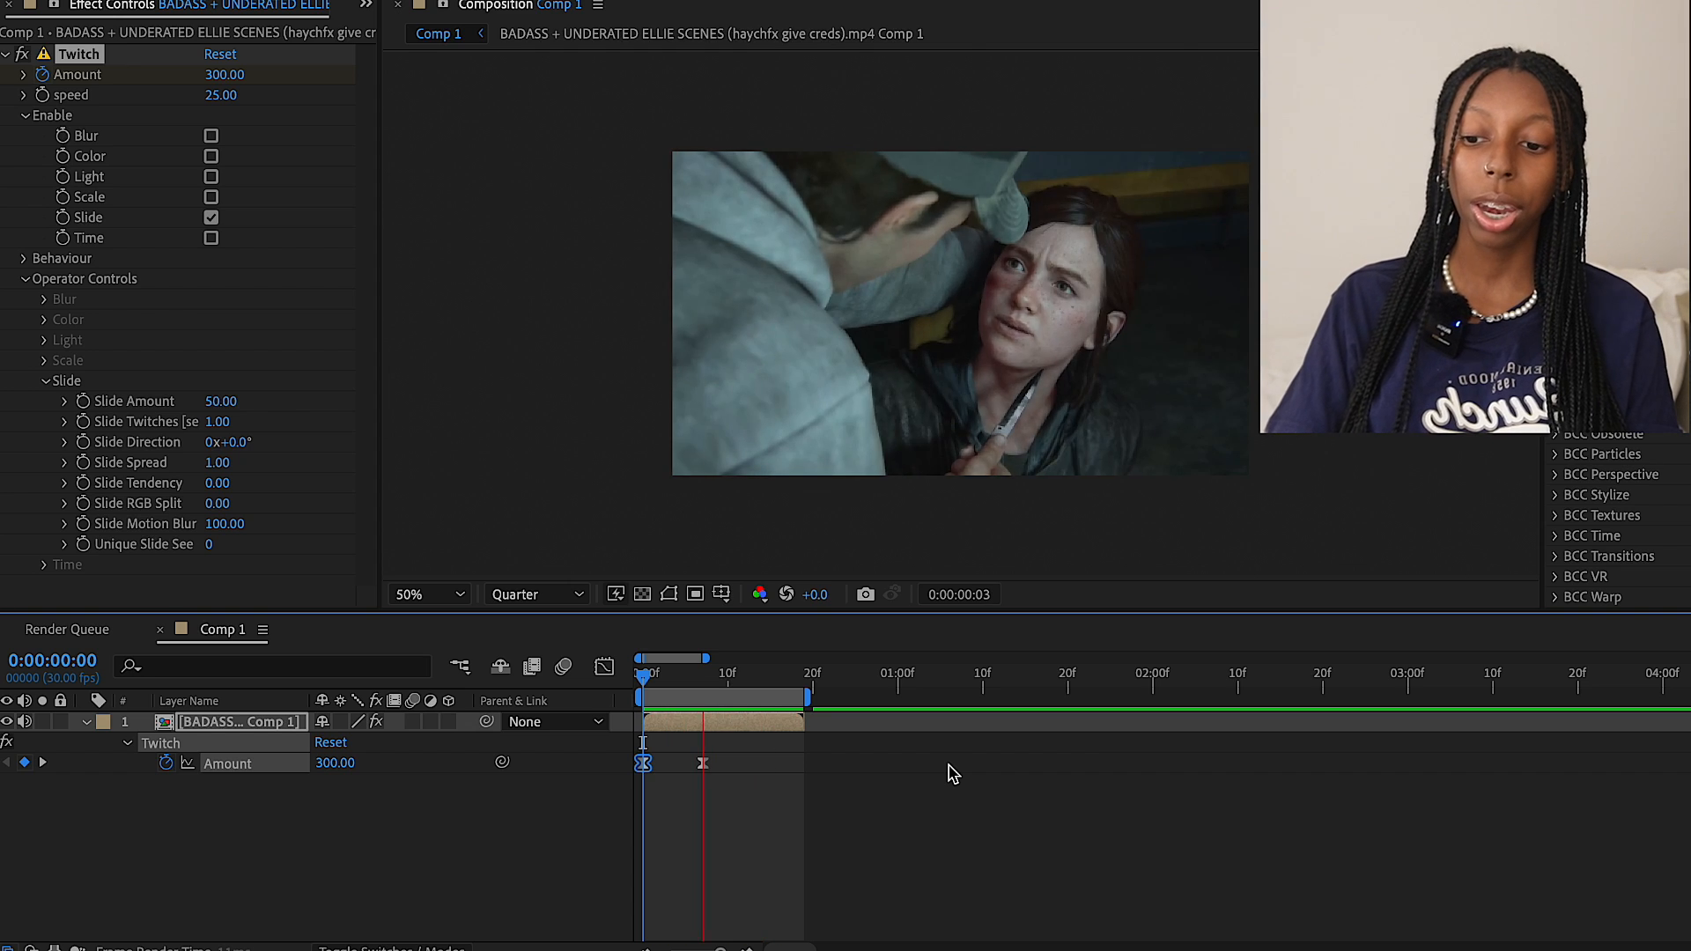
Return to the first frame and delete the Twitch effect from the clip layer
left_click(686, 692)
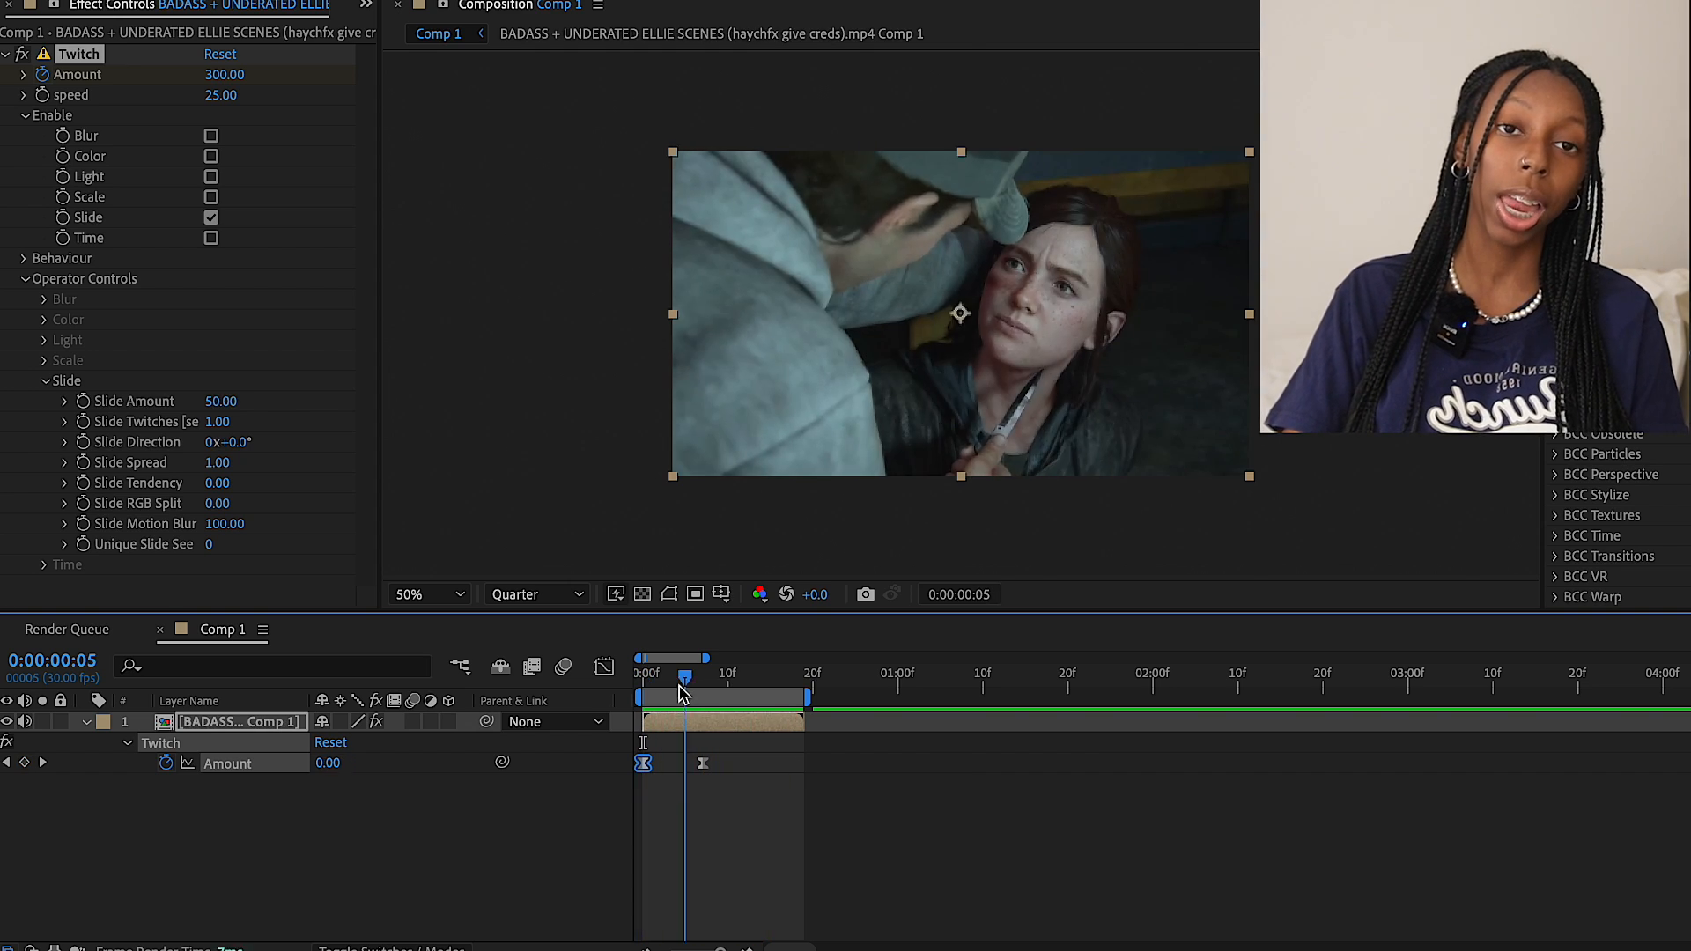
left_click_drag(686, 693, 577, 695)
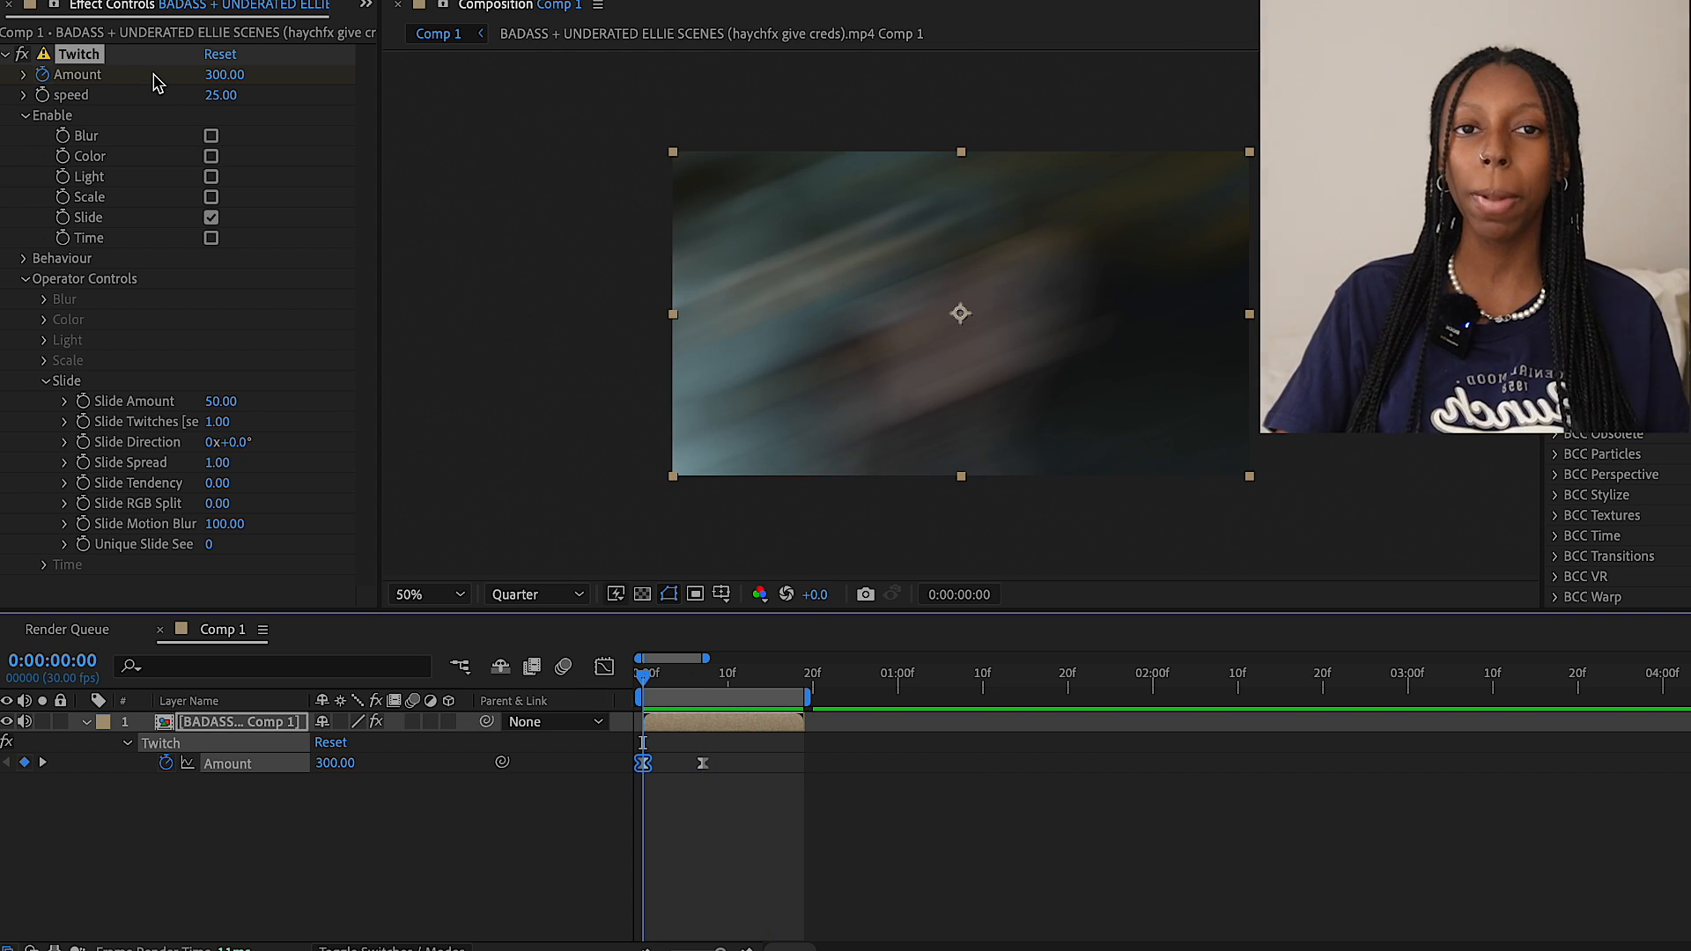
left_click(112, 58)
key("Delete")
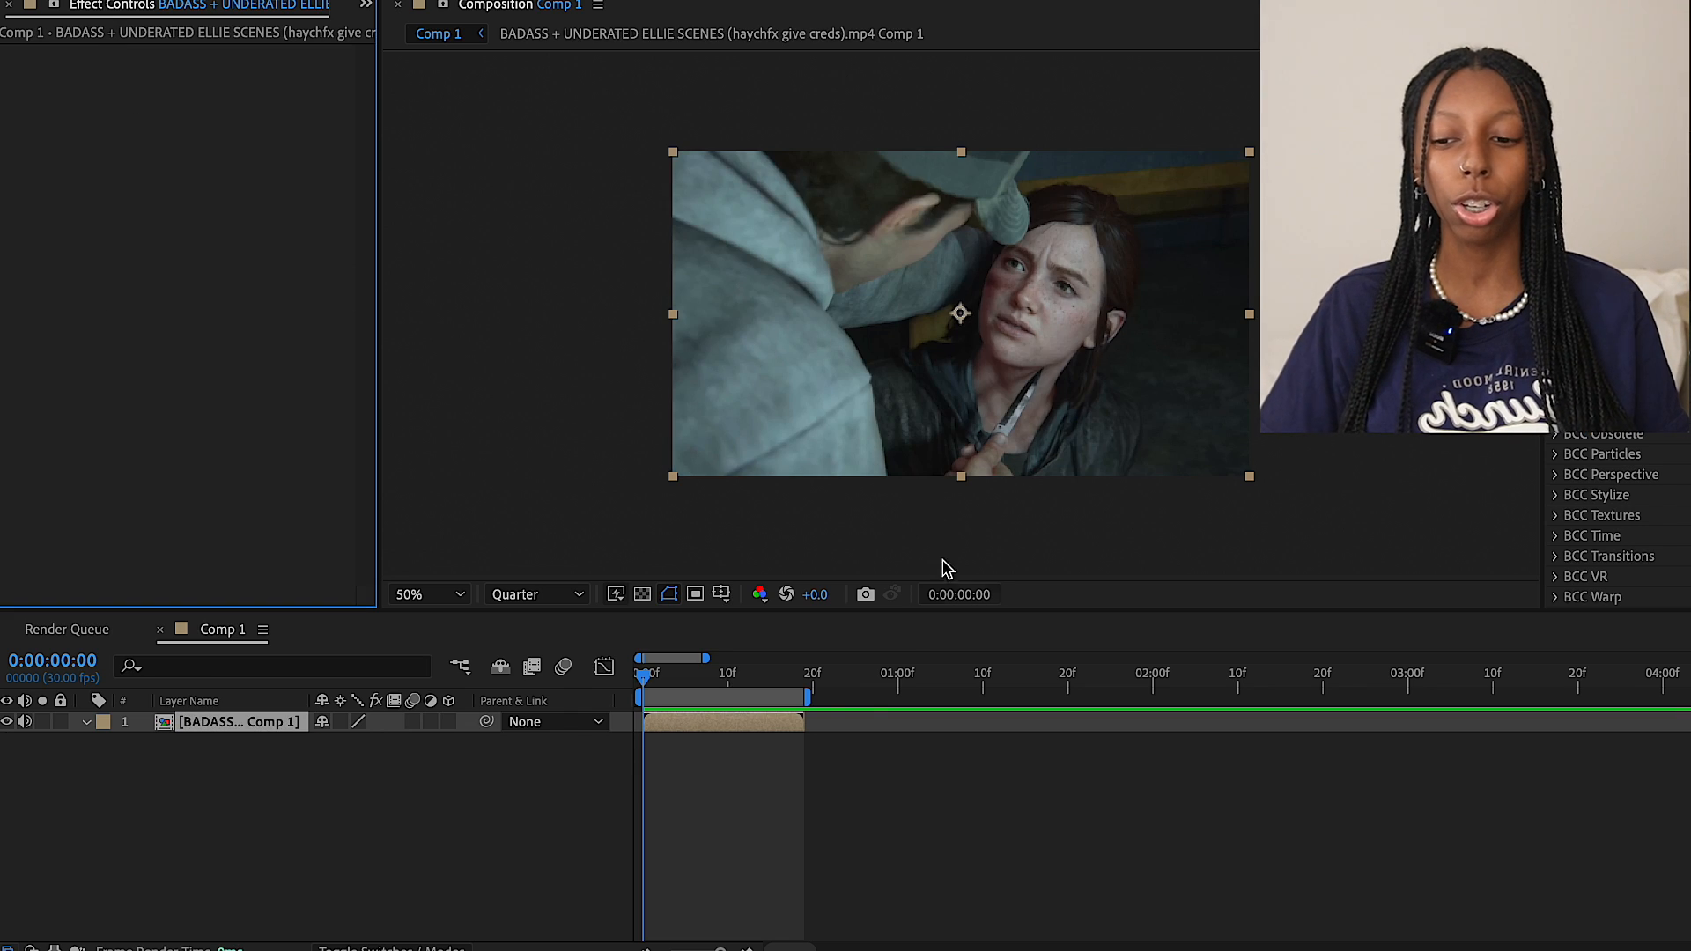
Extend the work area far past the clip and trim its end back to the clip's end
left_click_drag(808, 698, 1684, 738)
scroll(1183, 734, "left", 10)
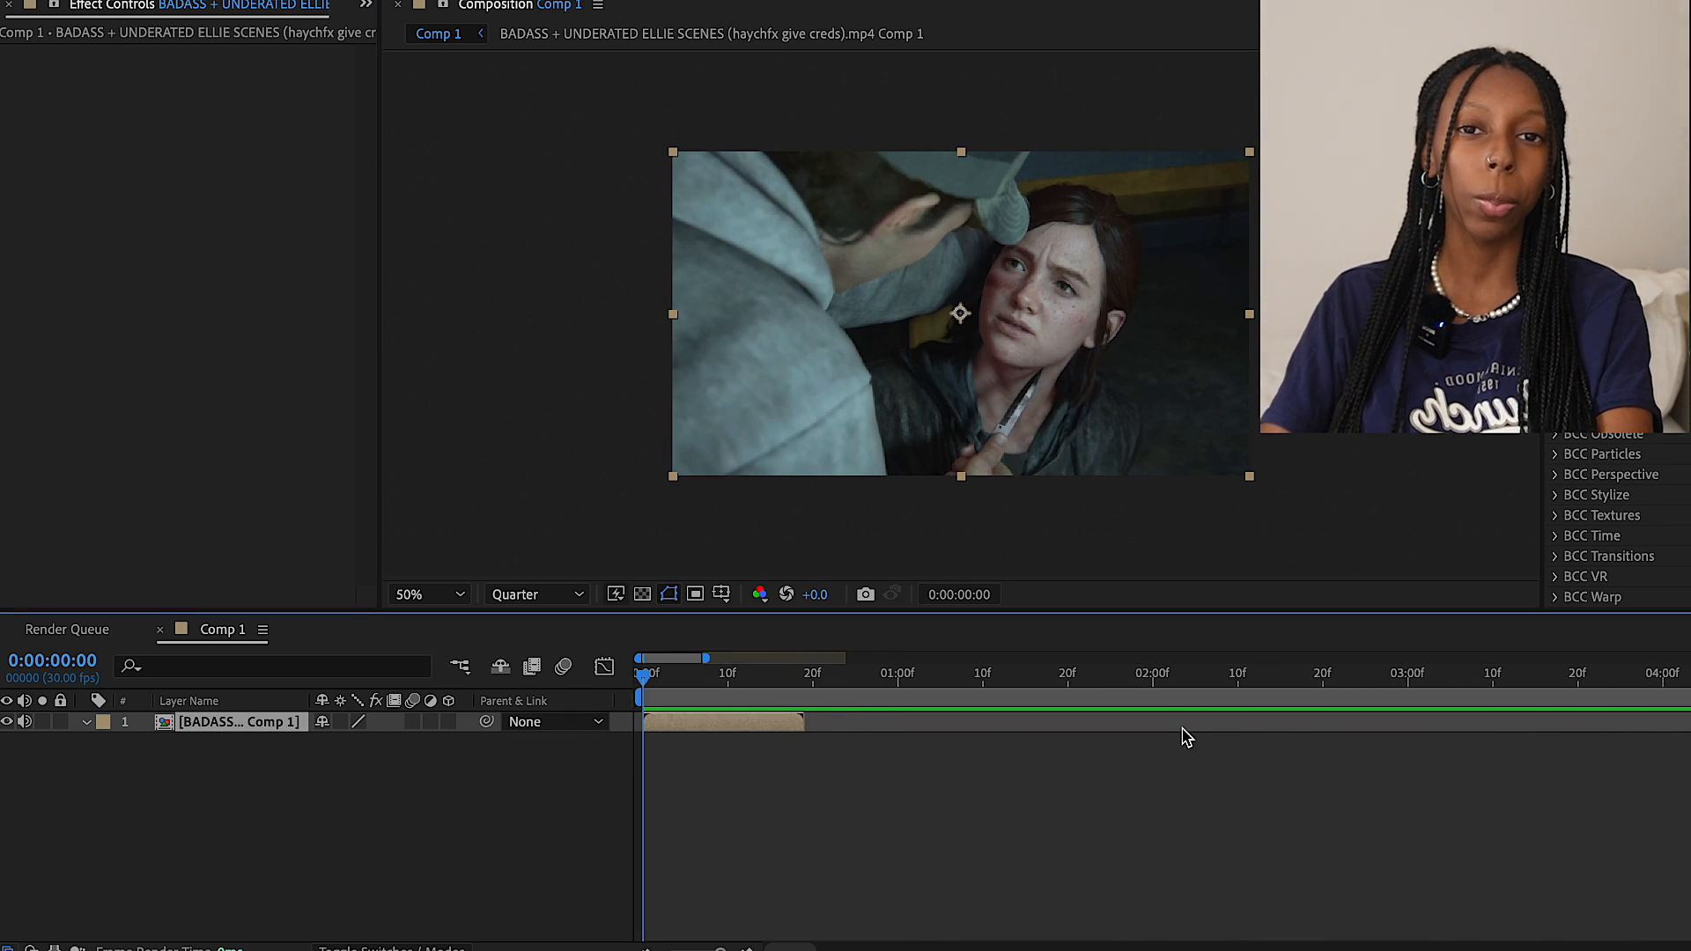
scroll(1182, 730, "down", 10)
left_click_drag(1054, 698, 693, 709)
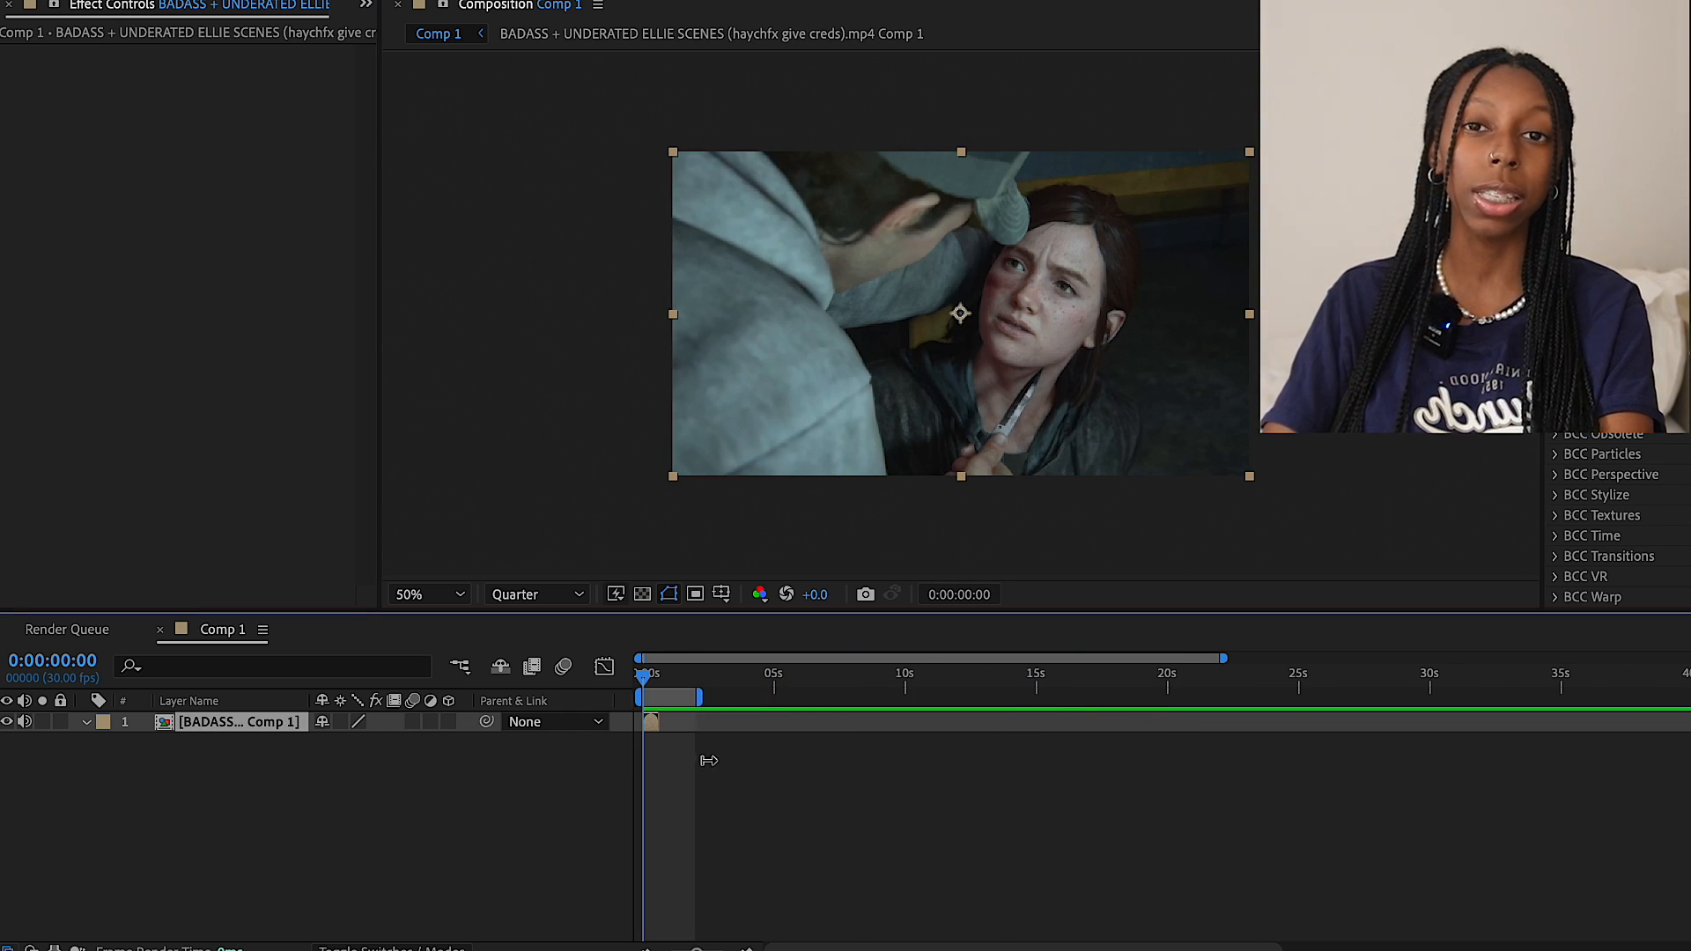
scroll(698, 774, "up", 10)
left_click_drag(966, 697, 773, 694)
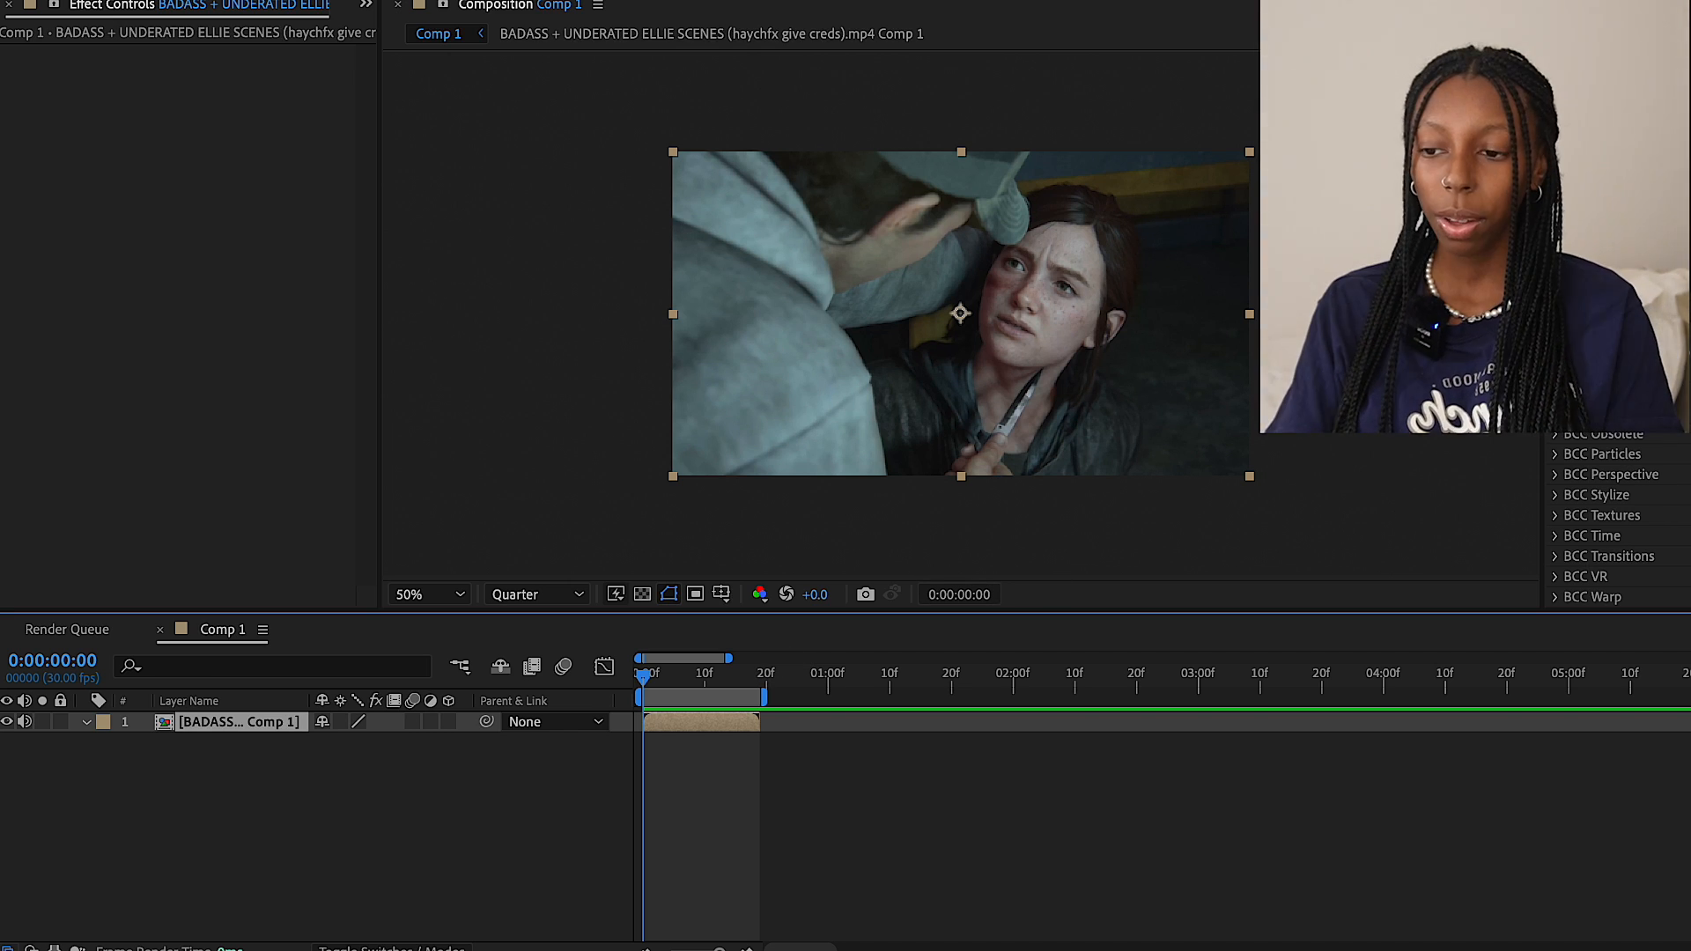
Paste the S_BlurMoCurves effect onto the clip layer and set Wrap X and Wrap Y to Reflect
key("super+v")
left_click(658, 728)
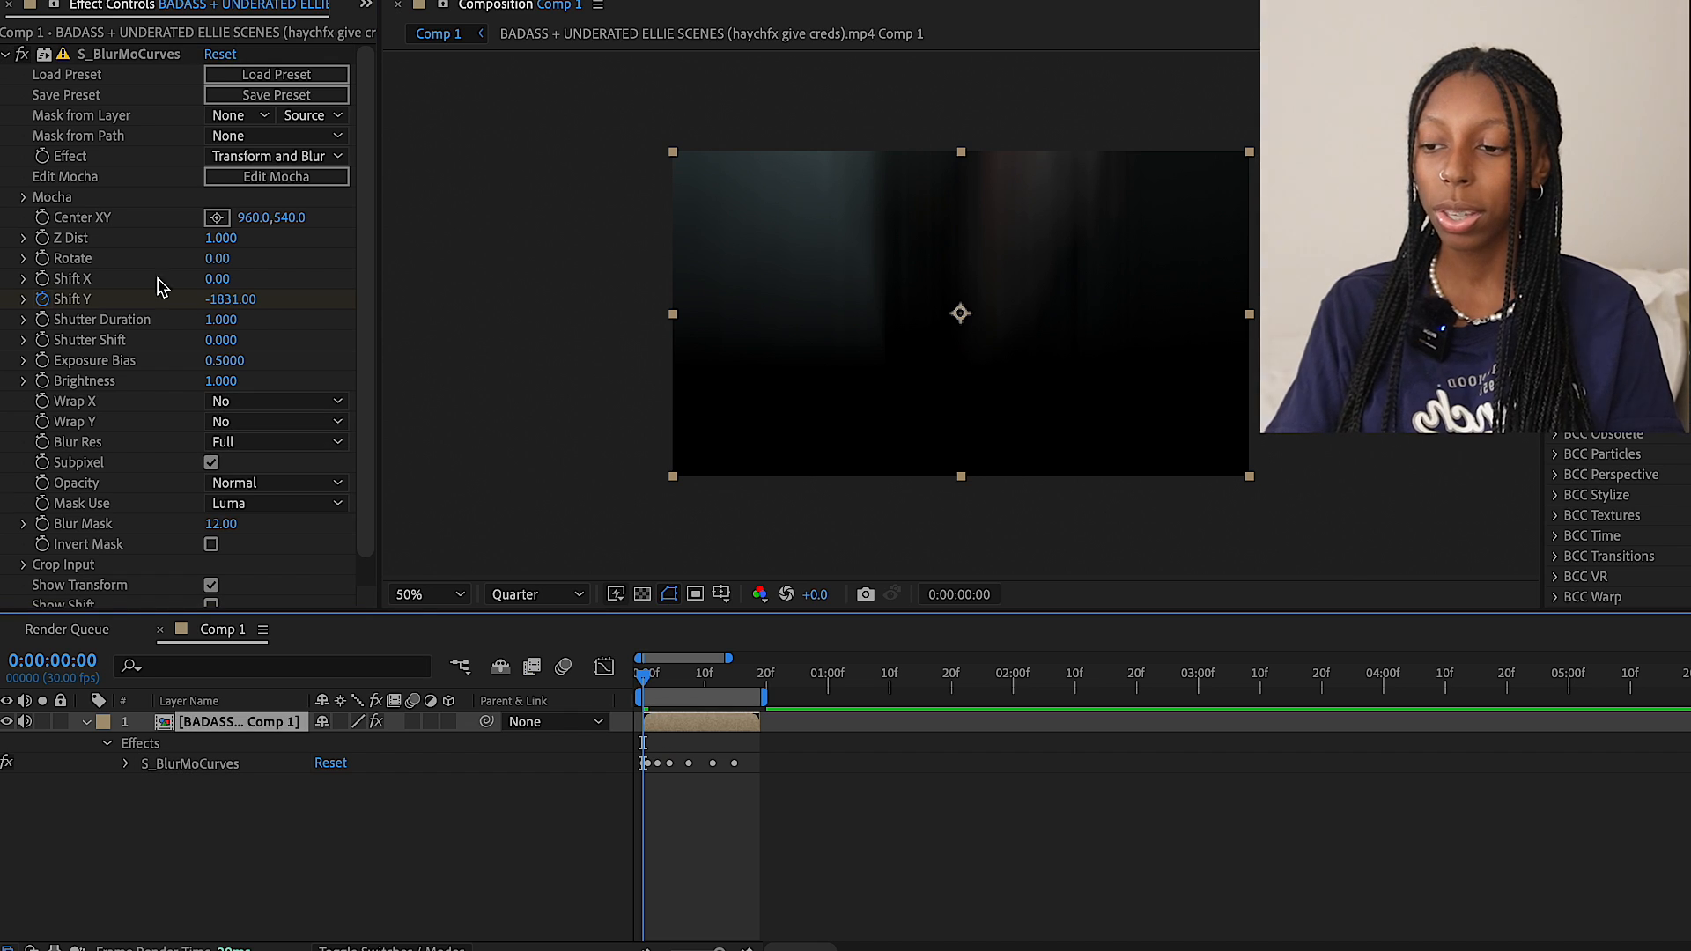
left_click(262, 408)
left_click(256, 480)
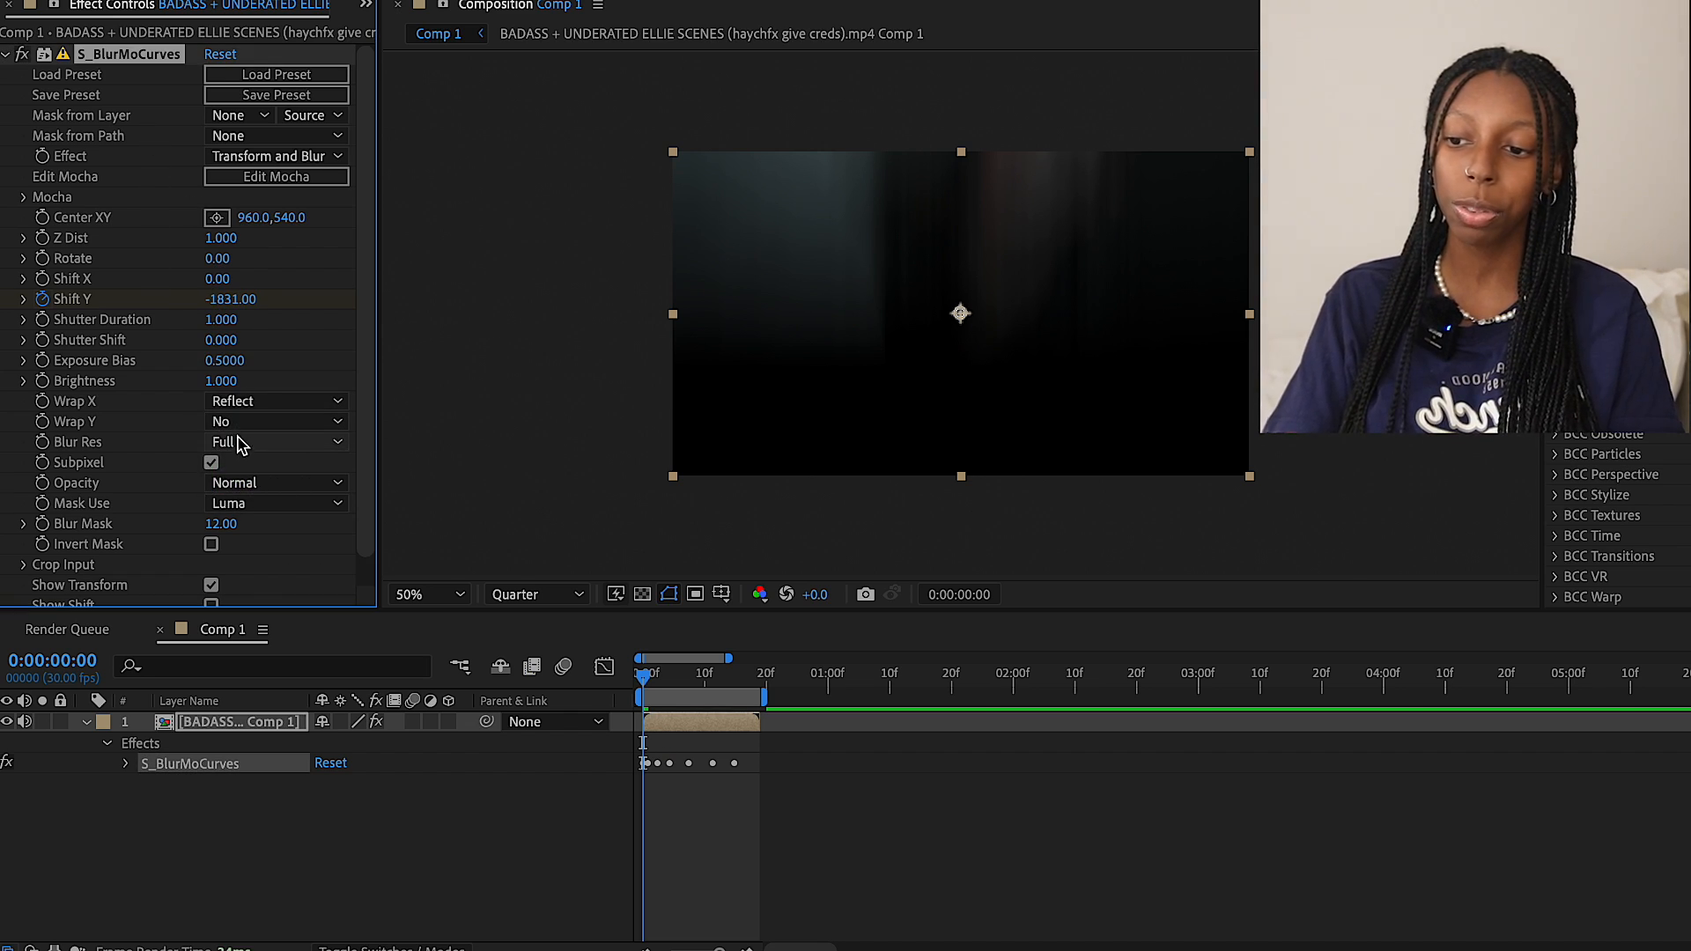
left_click(226, 425)
left_click(255, 499)
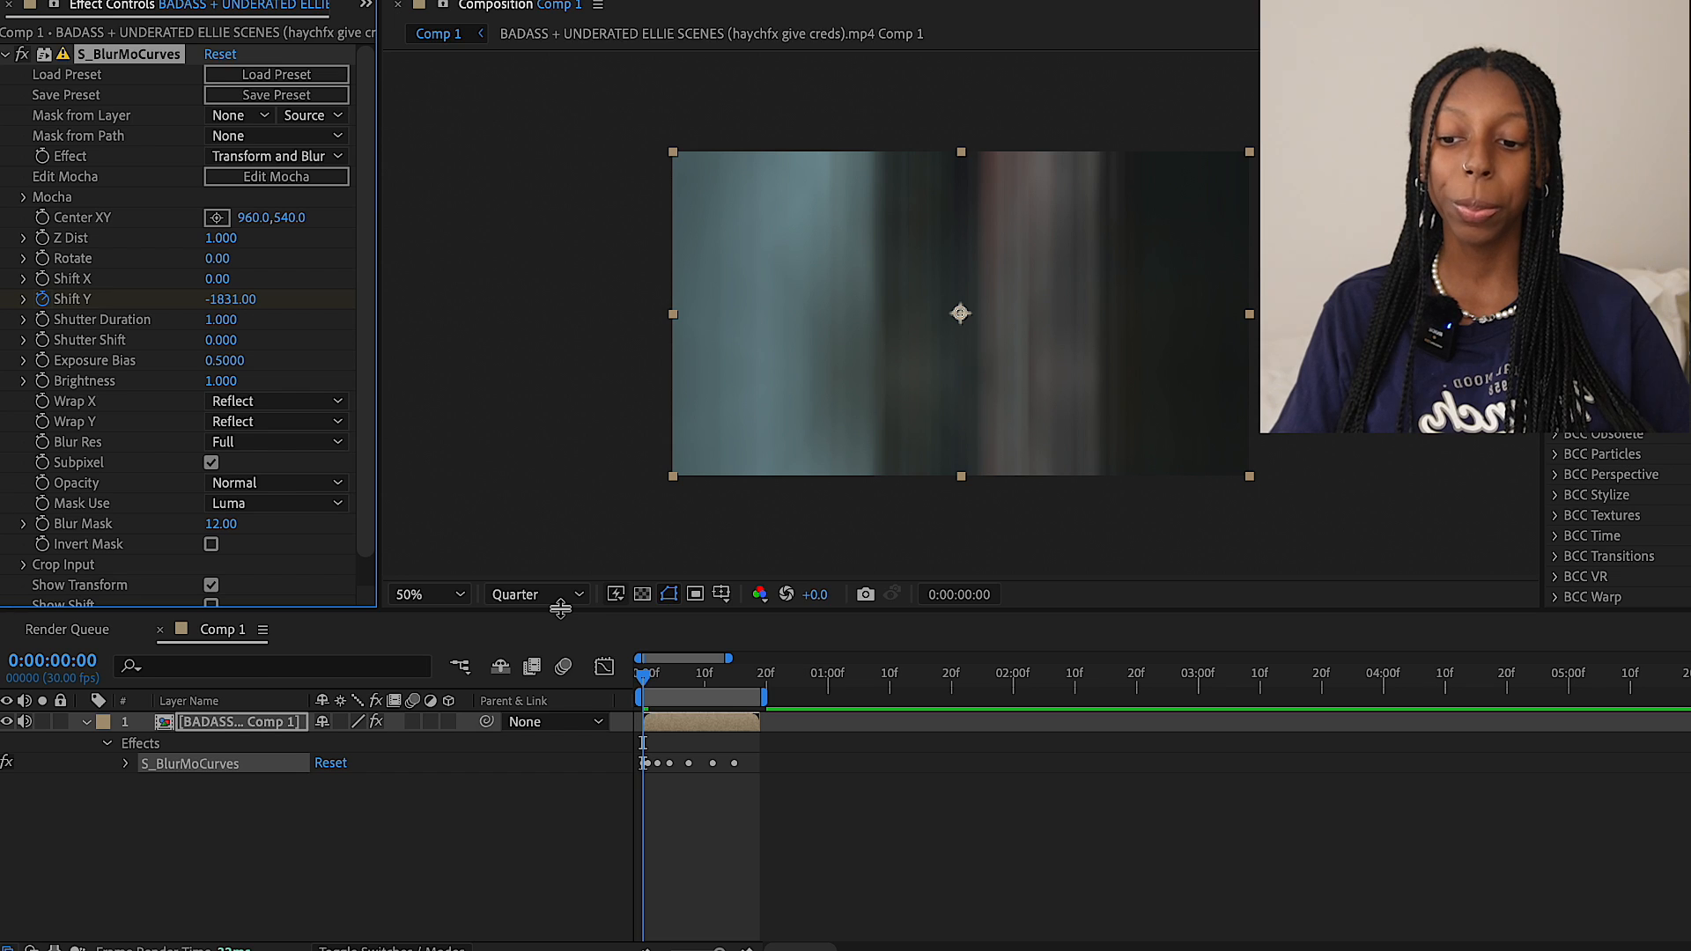
Reveal the Shift Y keyframes and stretch them proportionally so the last one sits at the clip's end
key("u")
scroll(715, 808, "up", 2)
scroll(715, 808, "up", 3)
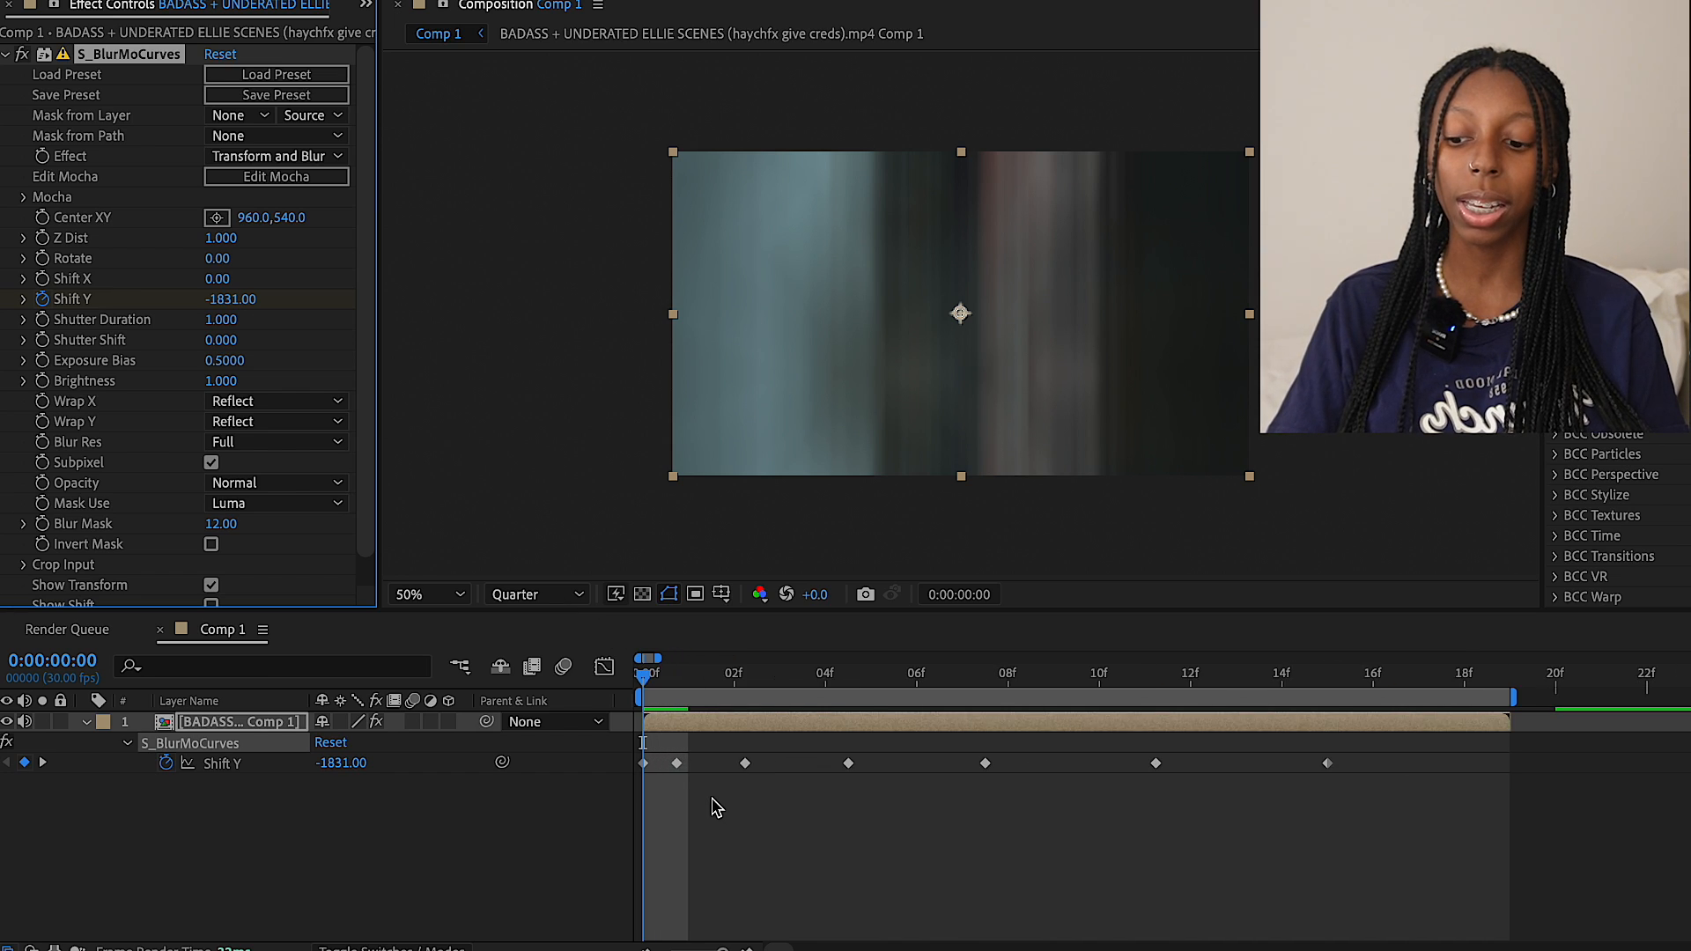
scroll(699, 789, "down", 8)
scroll(698, 789, "up", 2)
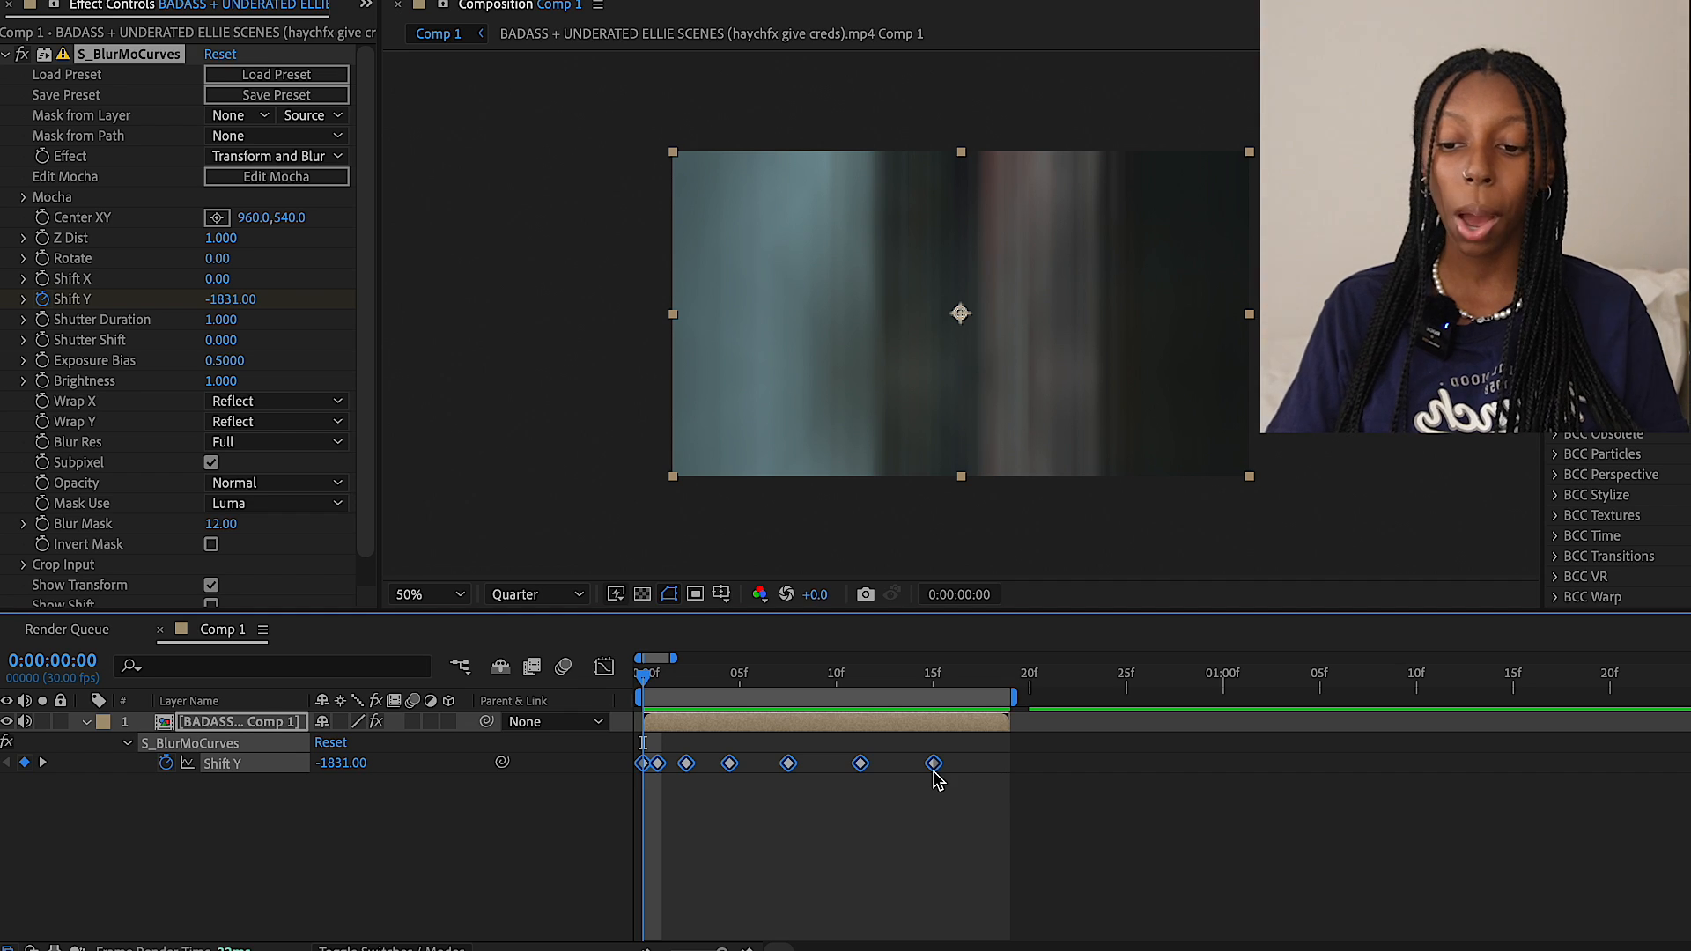
left_click_drag(935, 765, 982, 773)
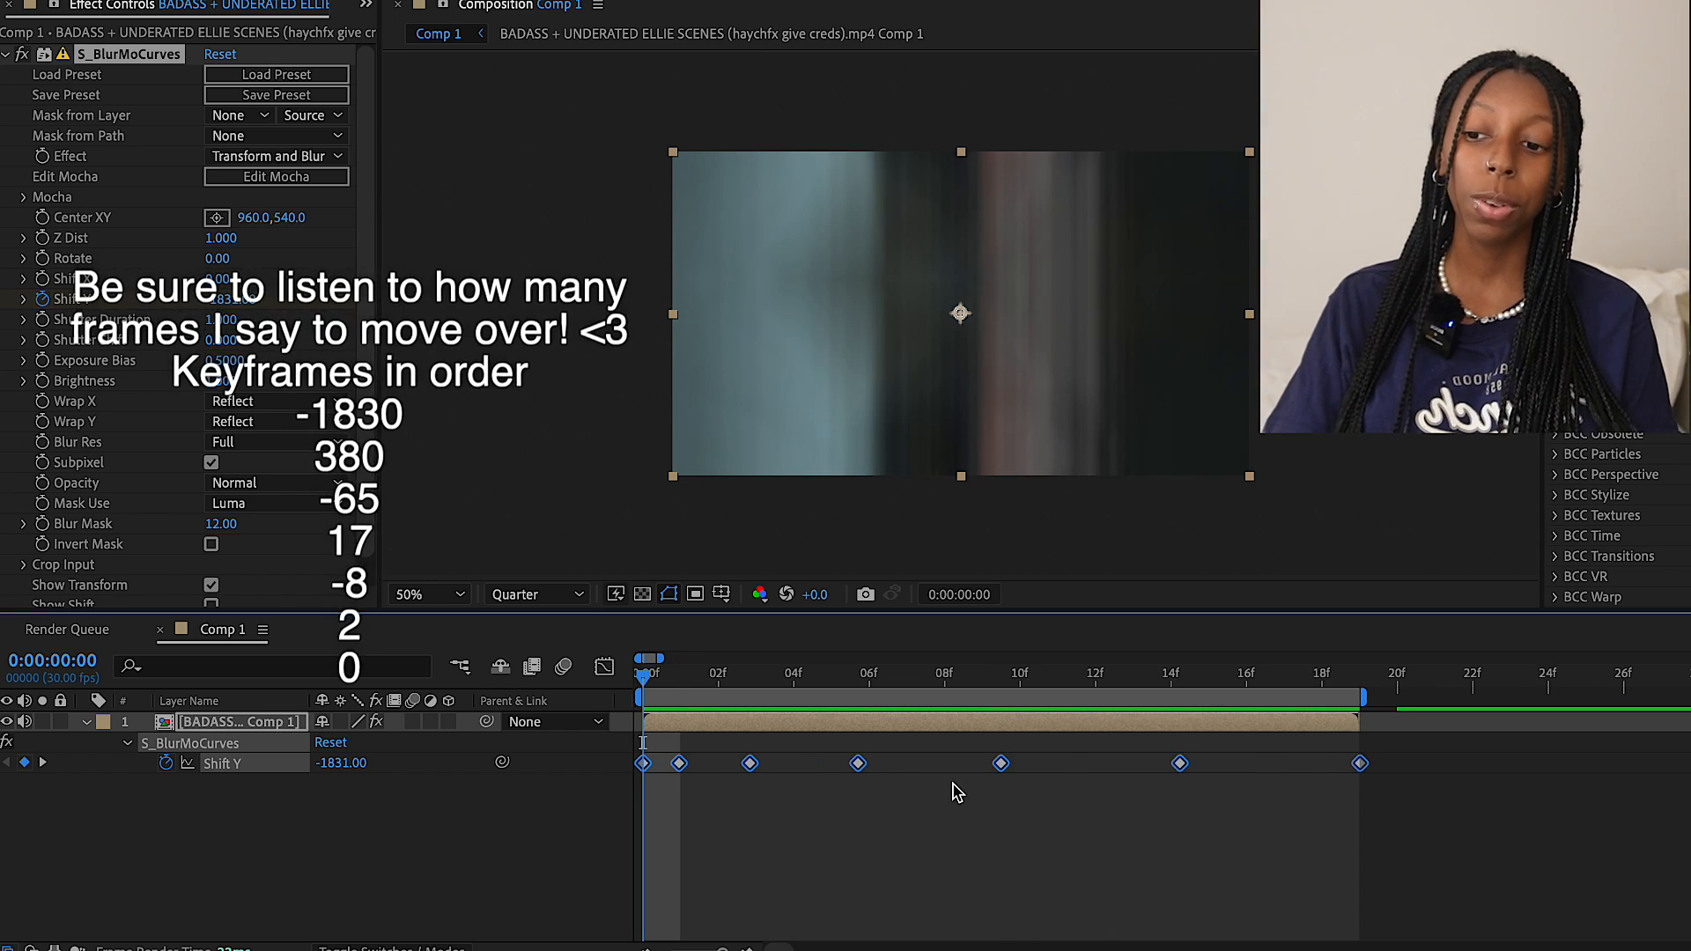
Align the Shift Y keyframes between the second and last to frames 3, 6, 10 and 15, and preview the result
key("alt+Right")
key("alt+Left")
key("Page_Down")
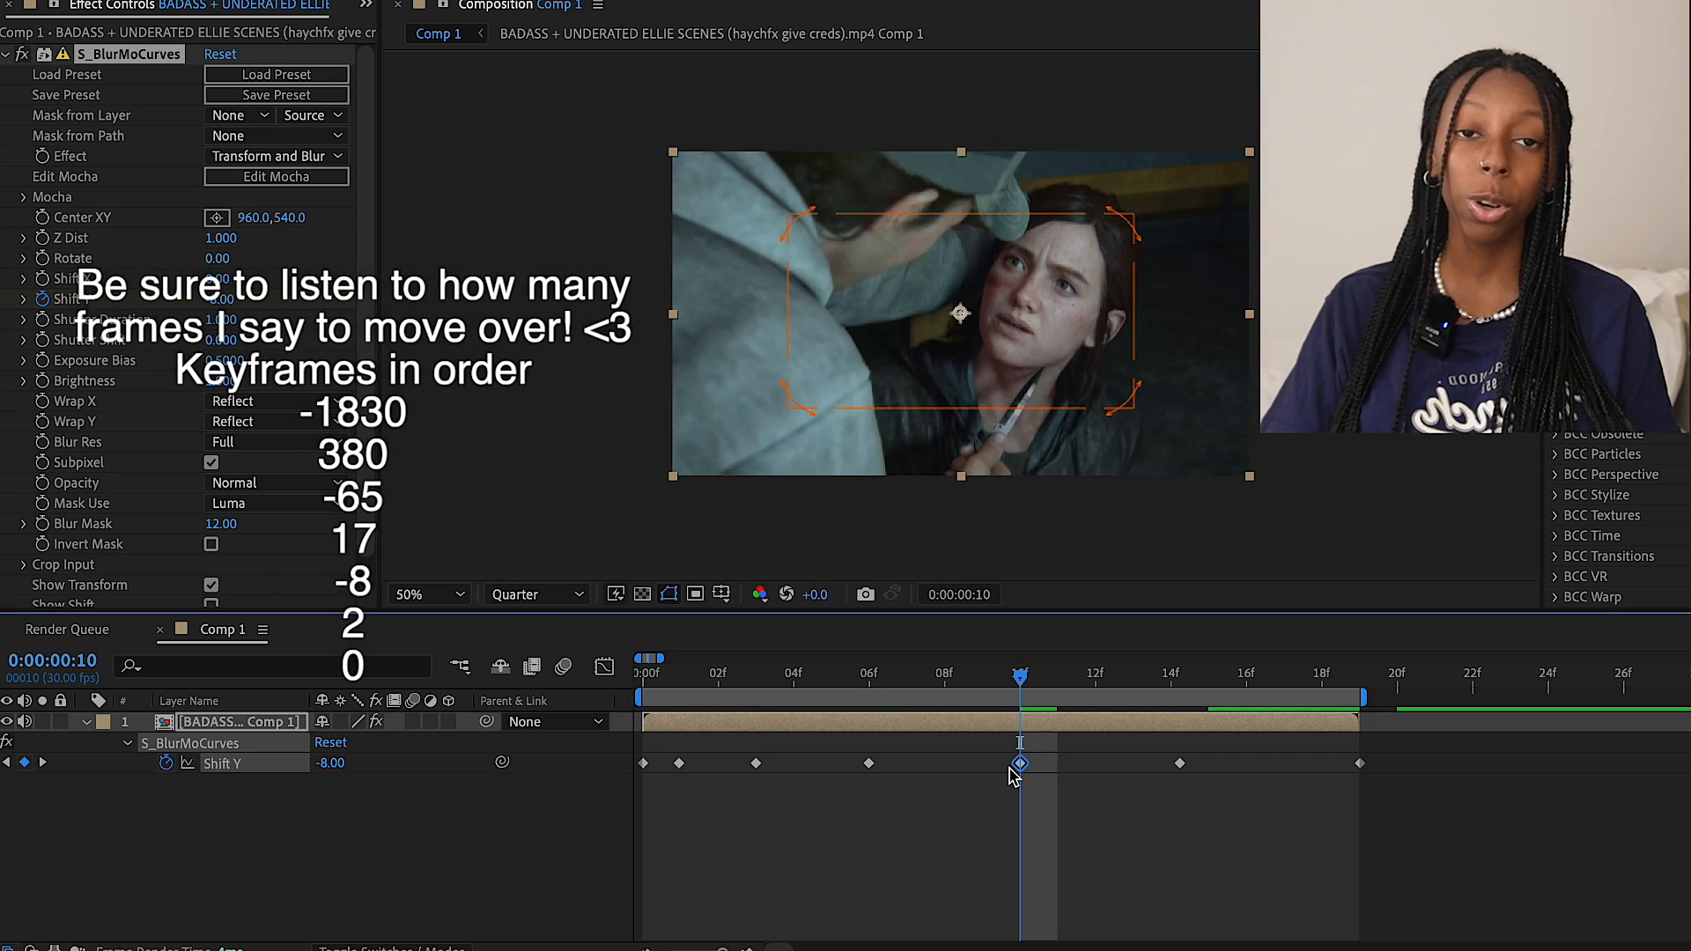
left_click(868, 677)
key("Page_Down")
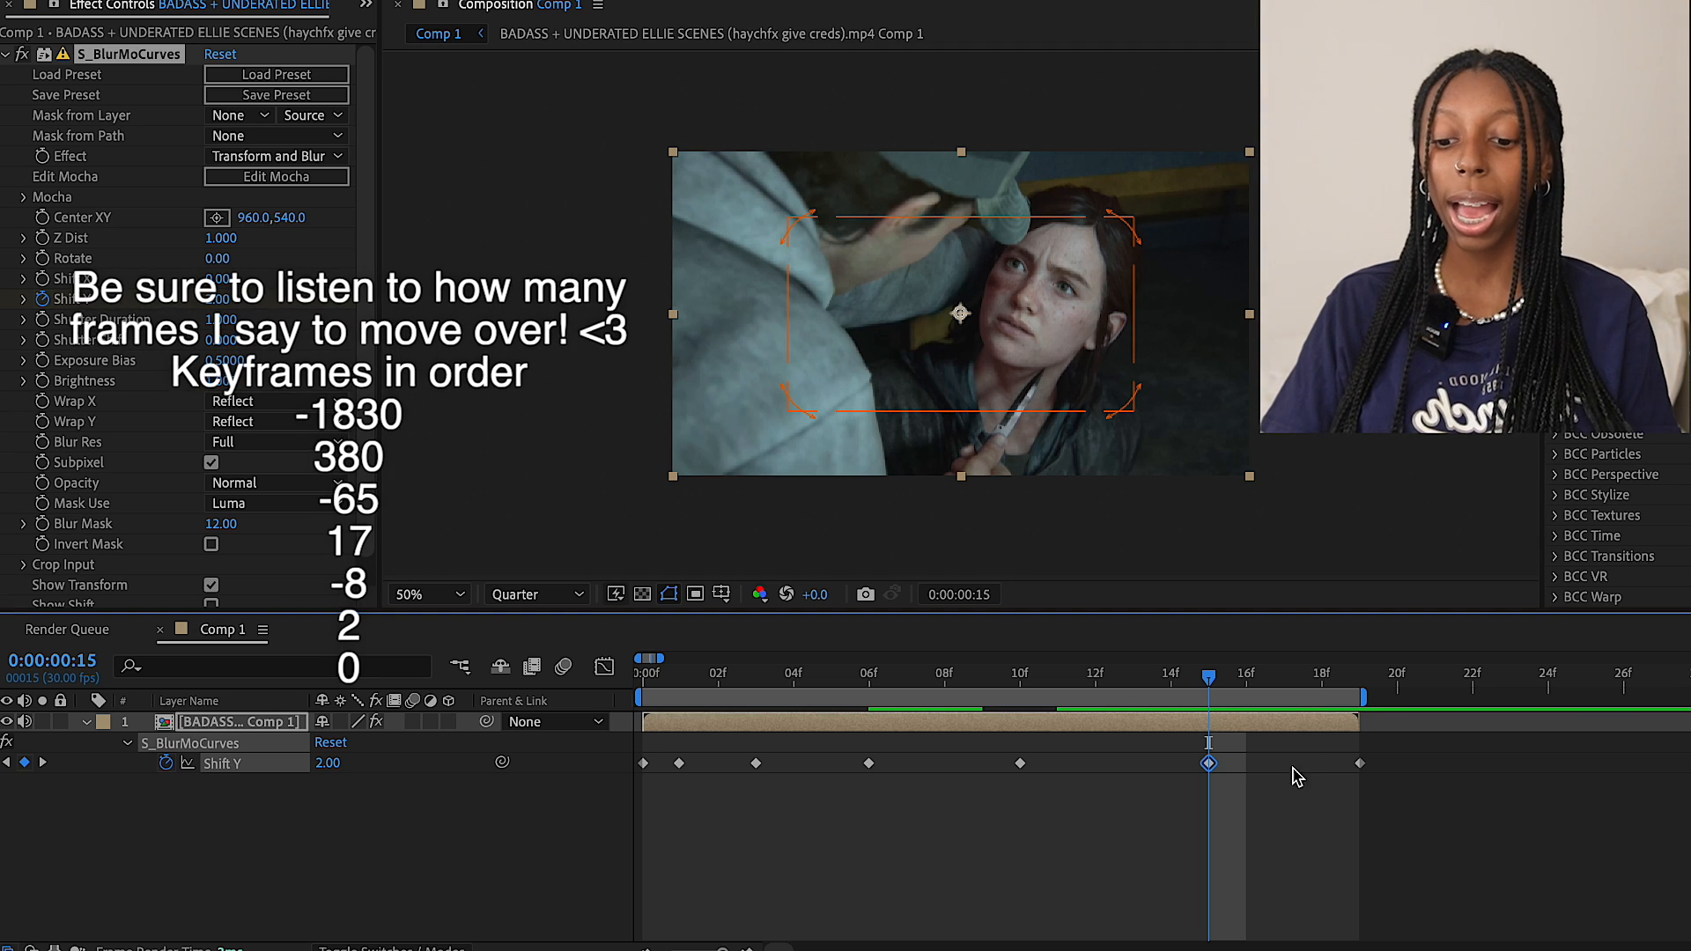
left_click(1357, 708)
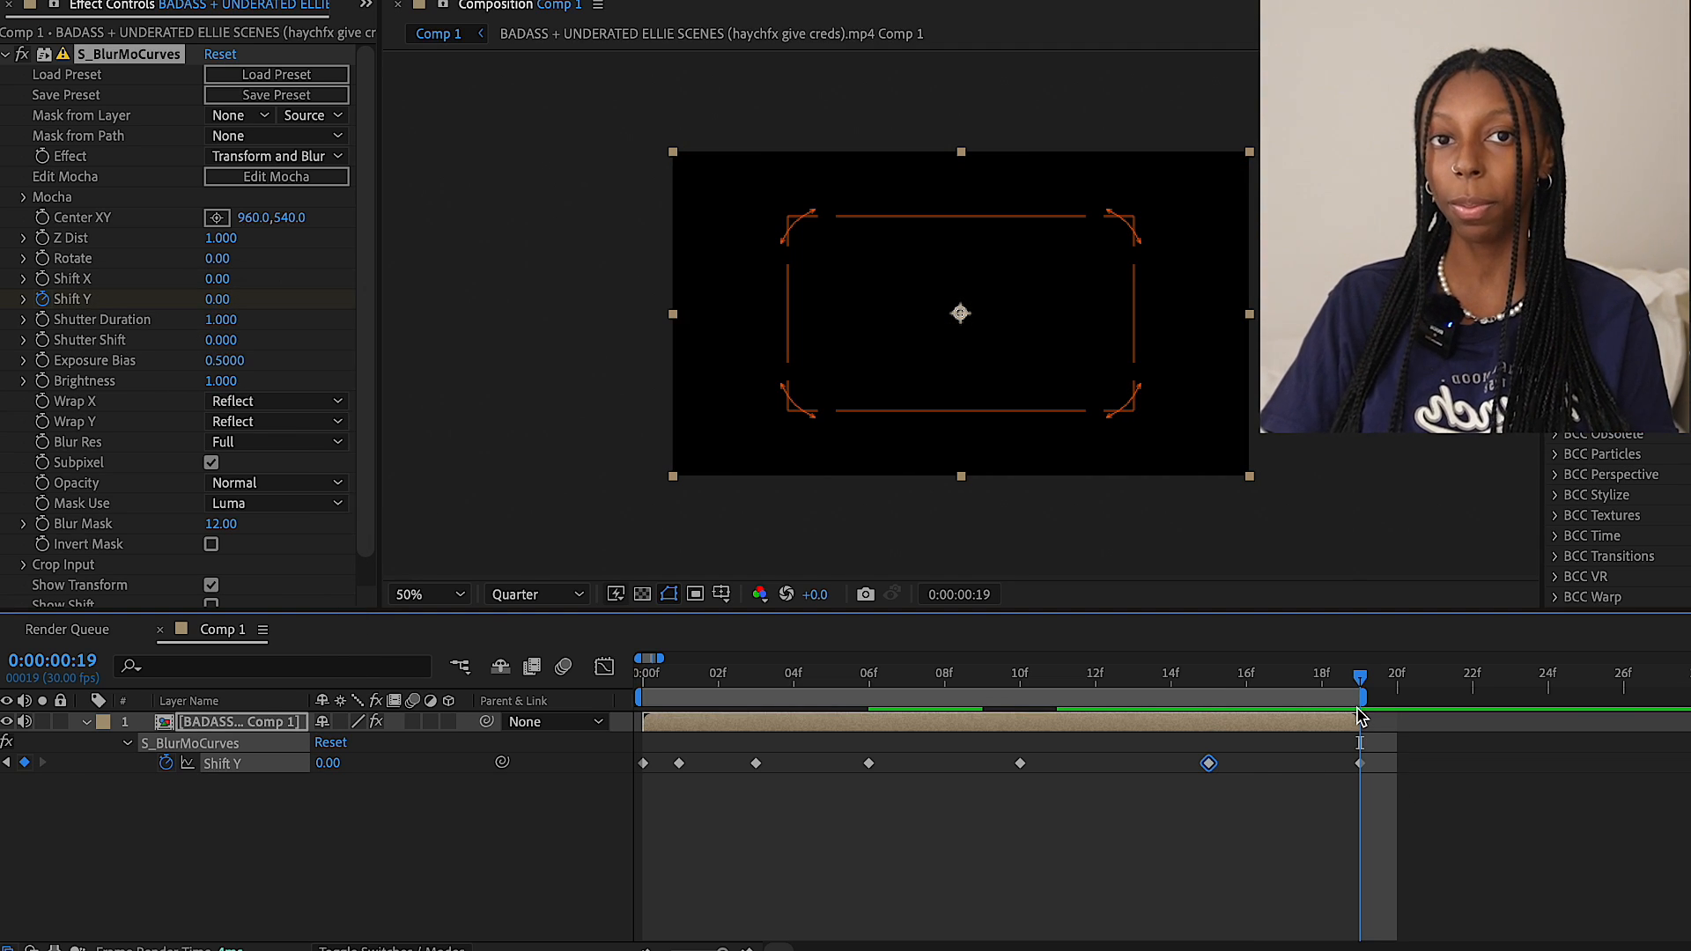
key("space")
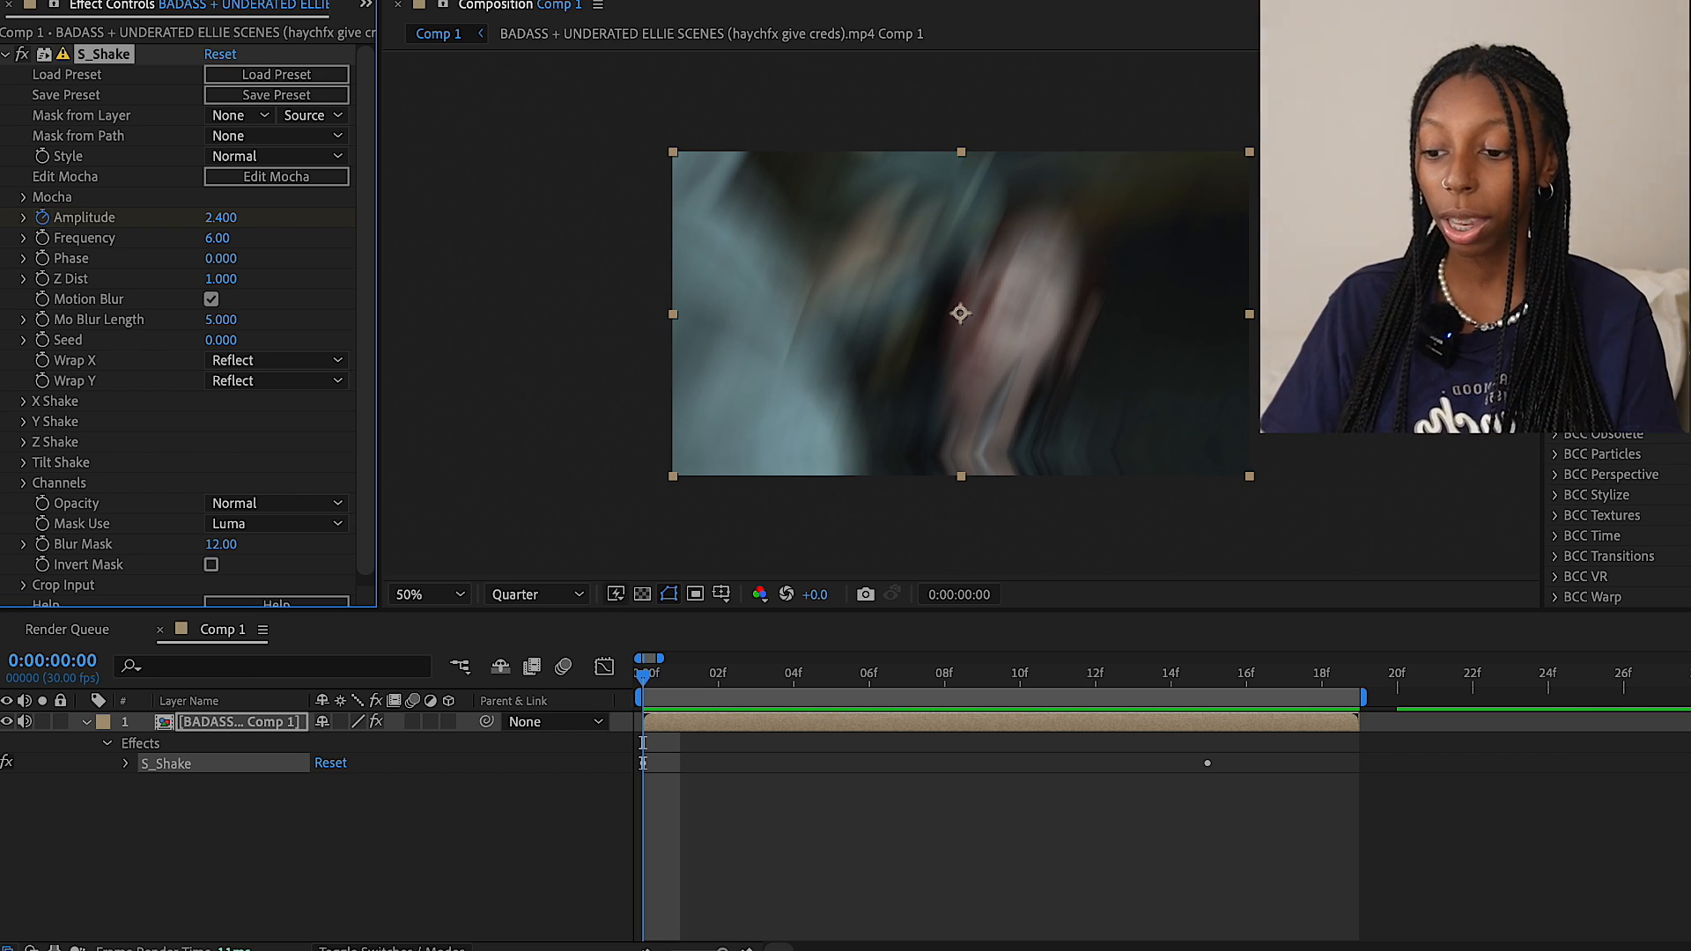
Reveal the S_Shake Amplitude keyframes and examine the X Shake, Y Shake and Tilt Shake random amplitude and frequency settings
key("u")
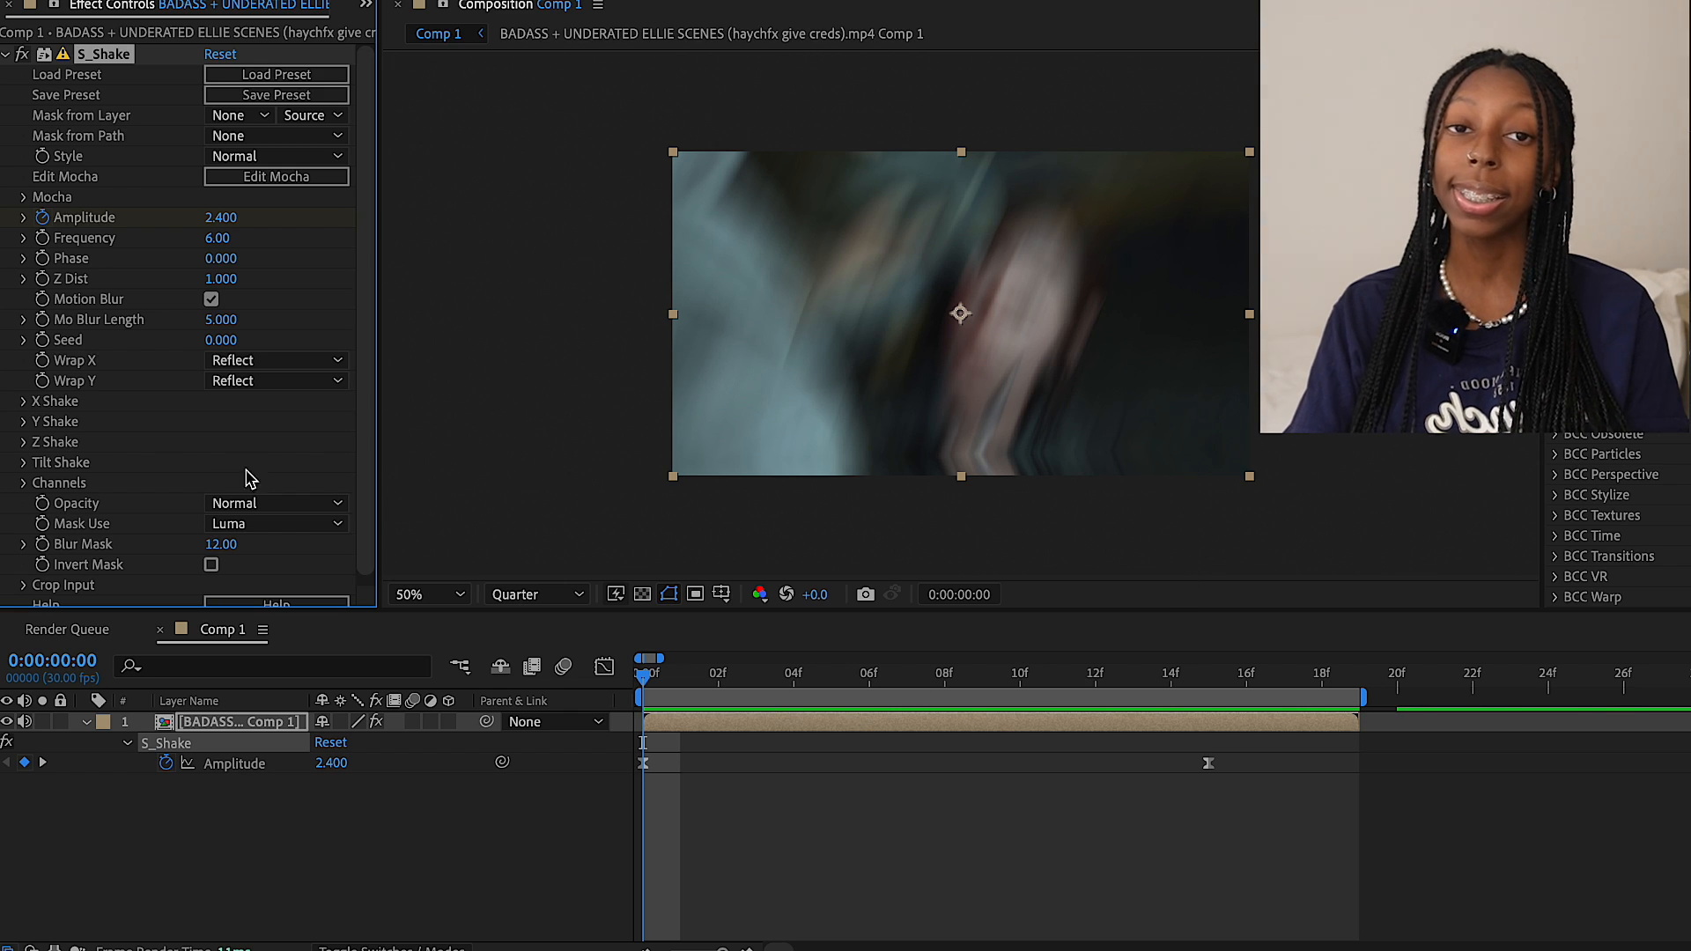
scroll(167, 458, "down", 1)
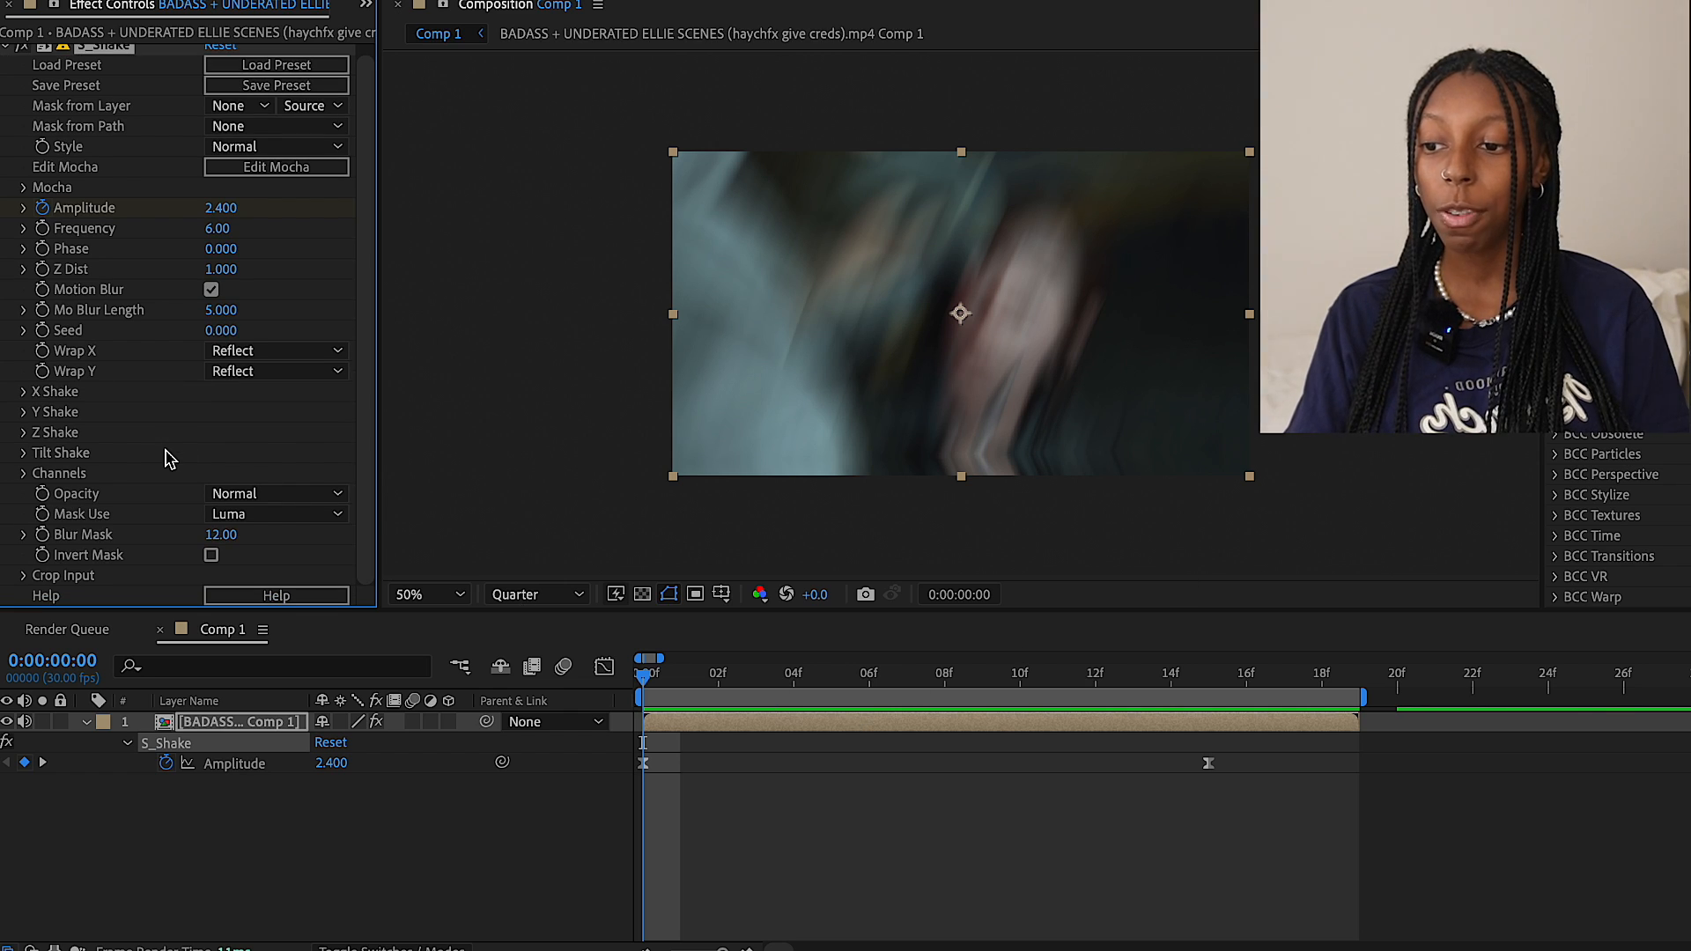
left_click(25, 394)
scroll(60, 436, "down", 3)
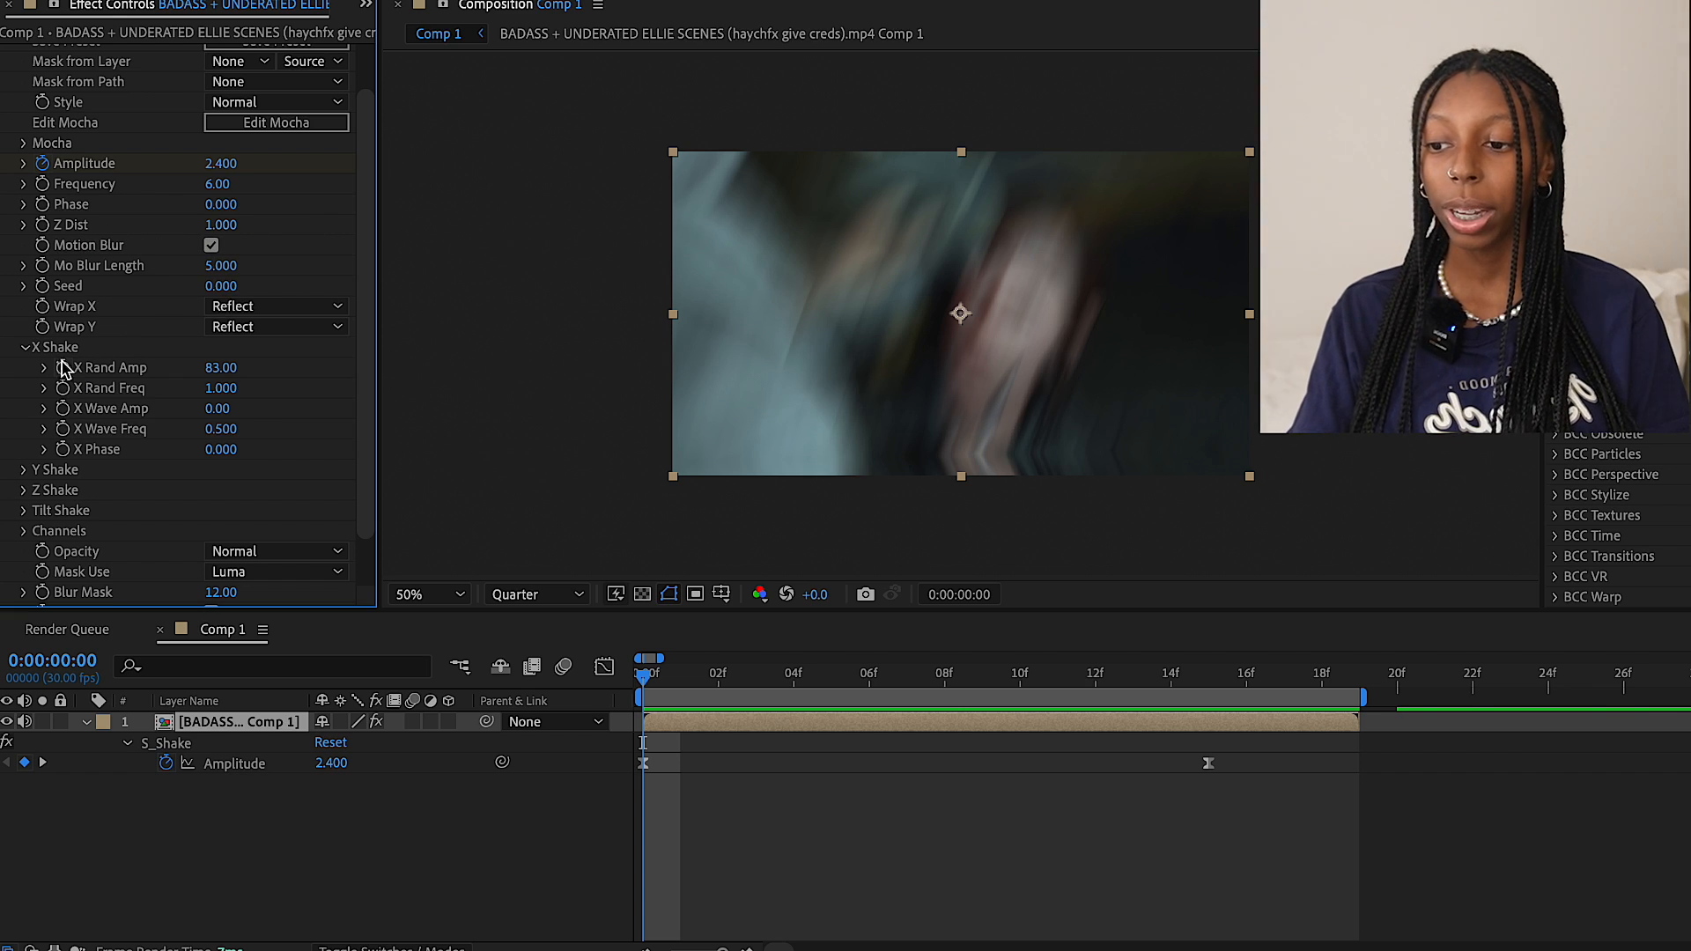
left_click(23, 470)
scroll(132, 454, "down", 3)
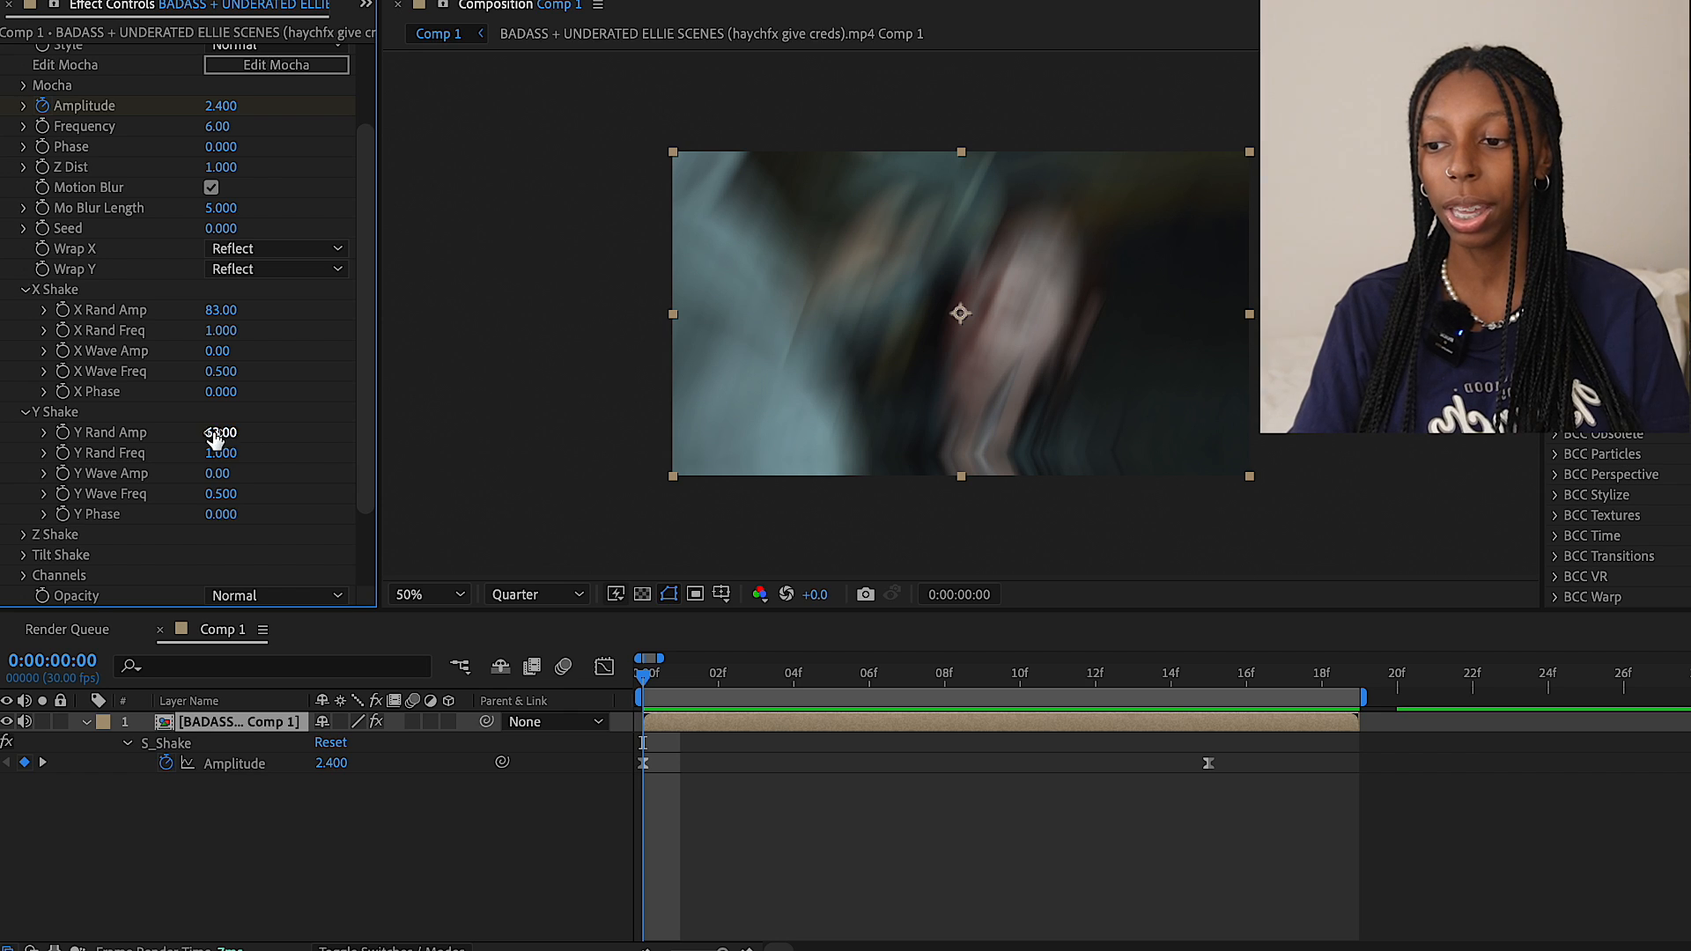
scroll(132, 441, "down", 3)
left_click(24, 448)
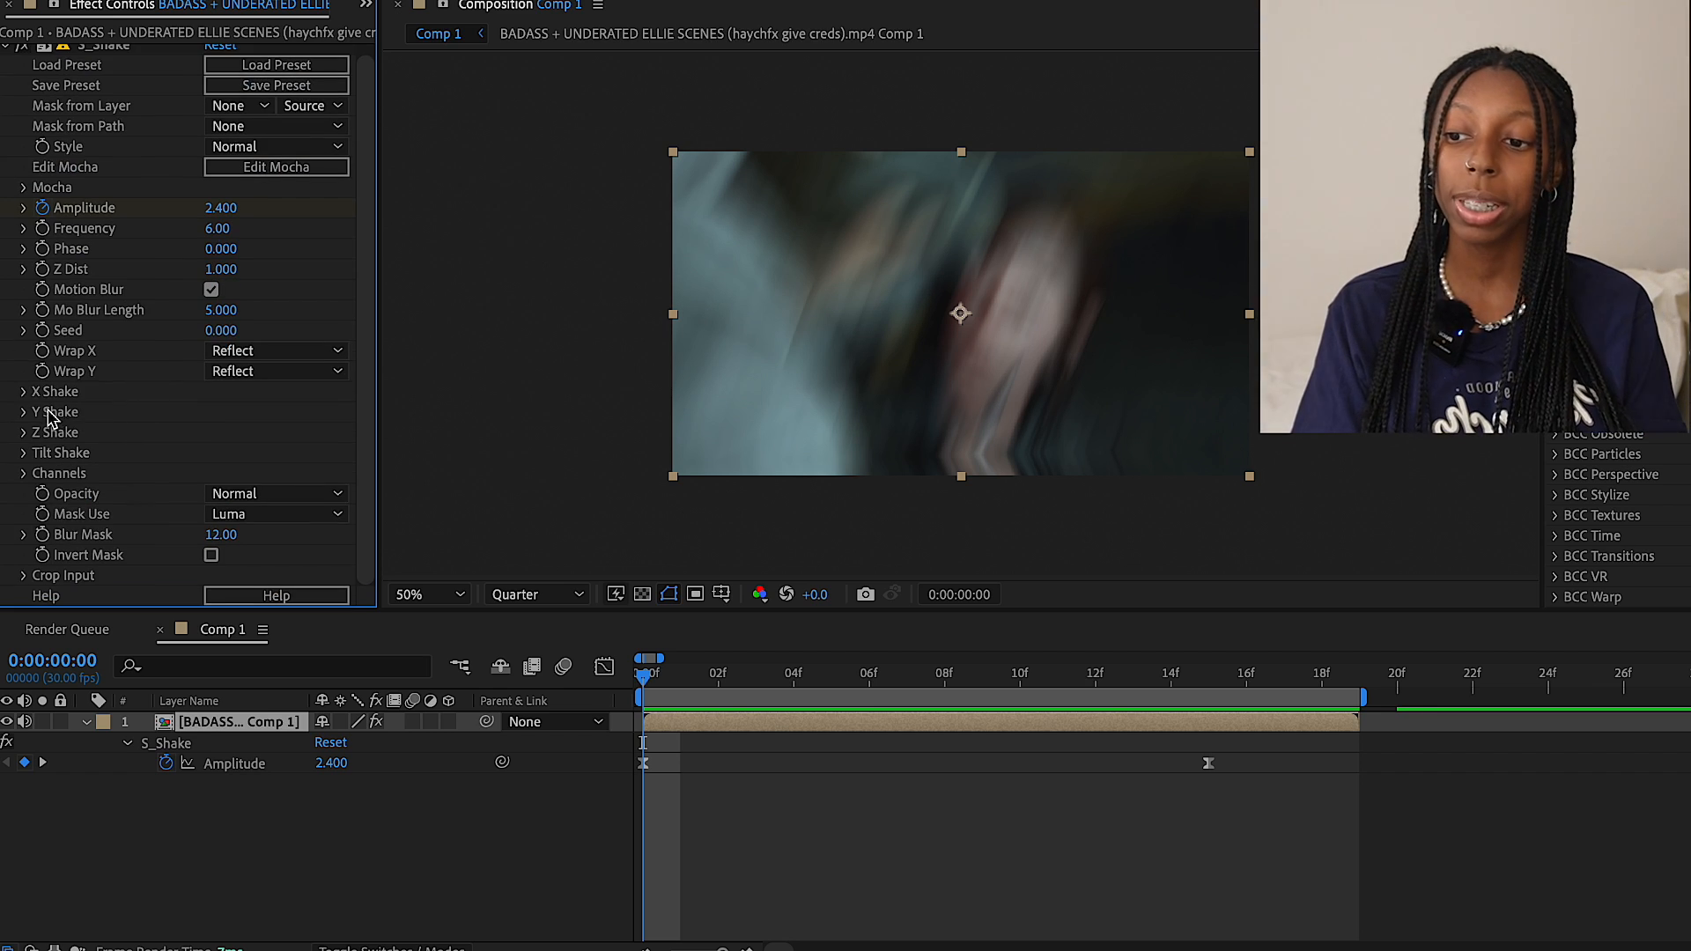
Collapse the S_Shake parameter groups and preview the shake animation
left_click(21, 393)
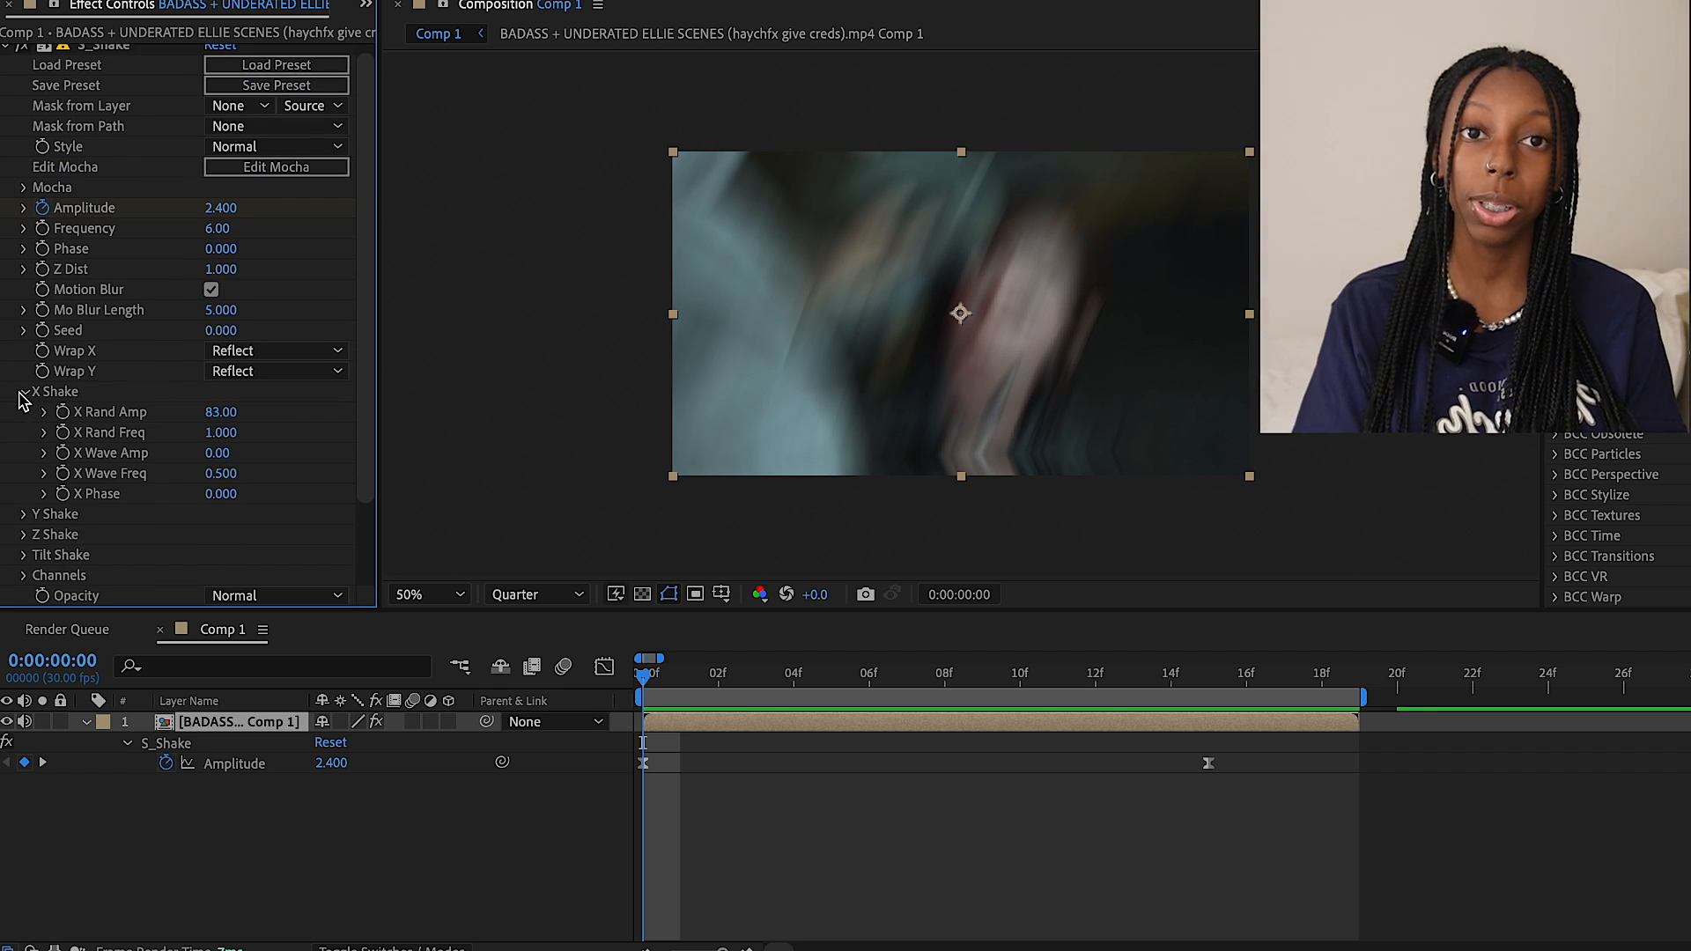
left_click(21, 393)
left_click(25, 474)
left_click(24, 412)
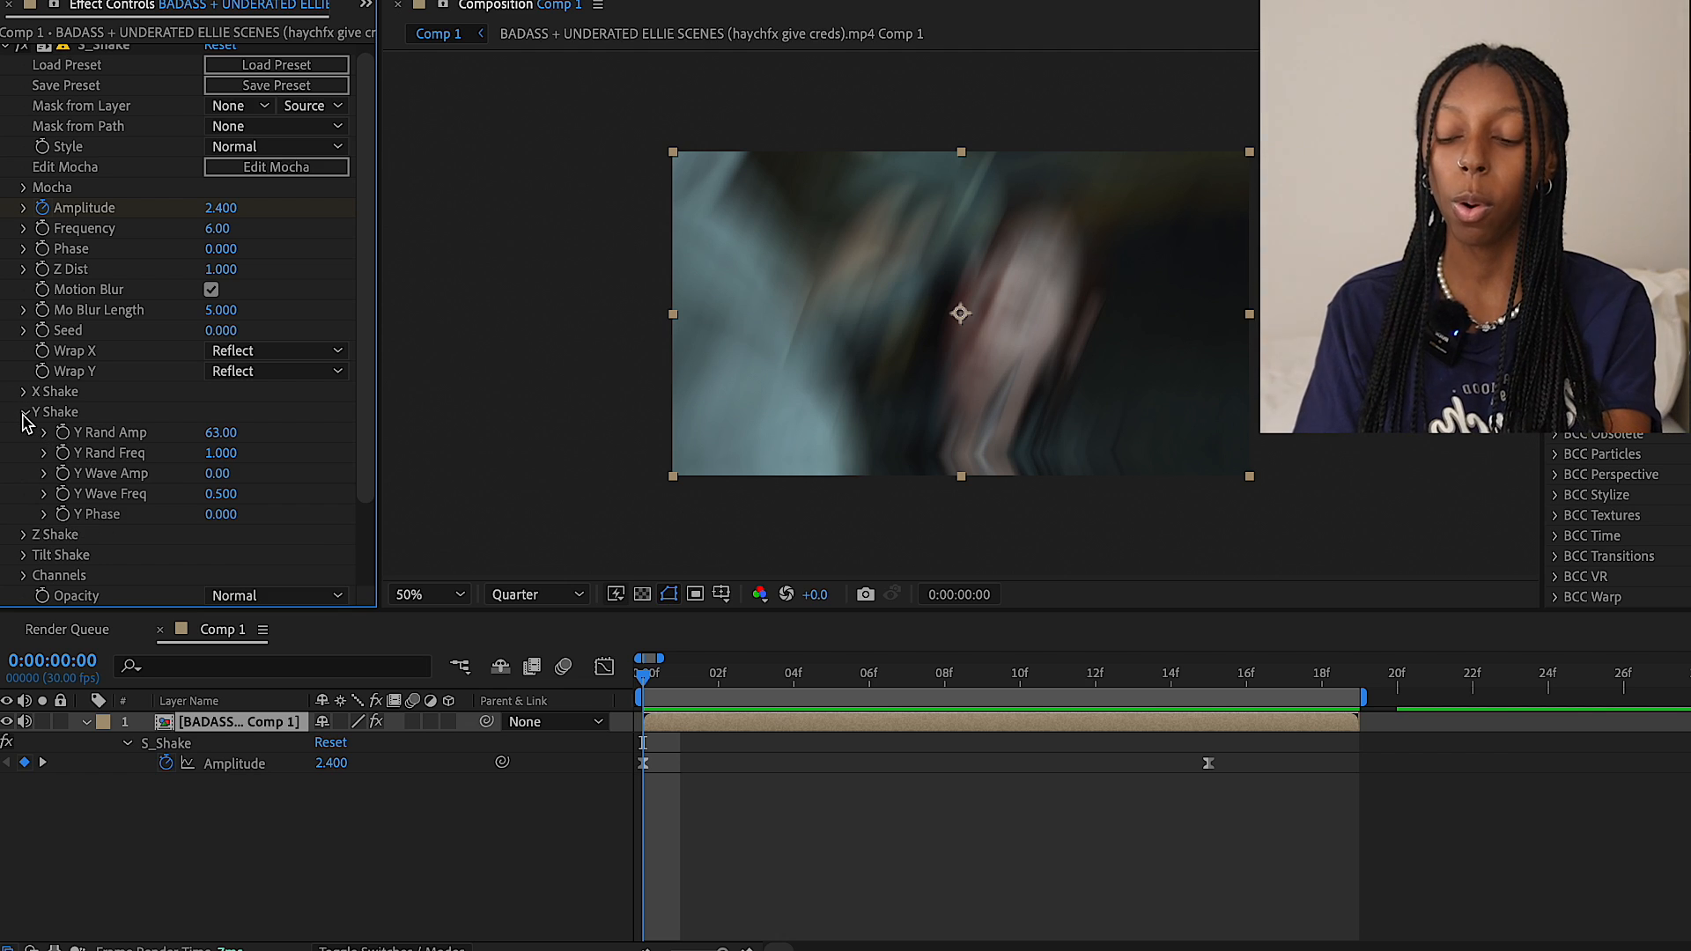
left_click(24, 412)
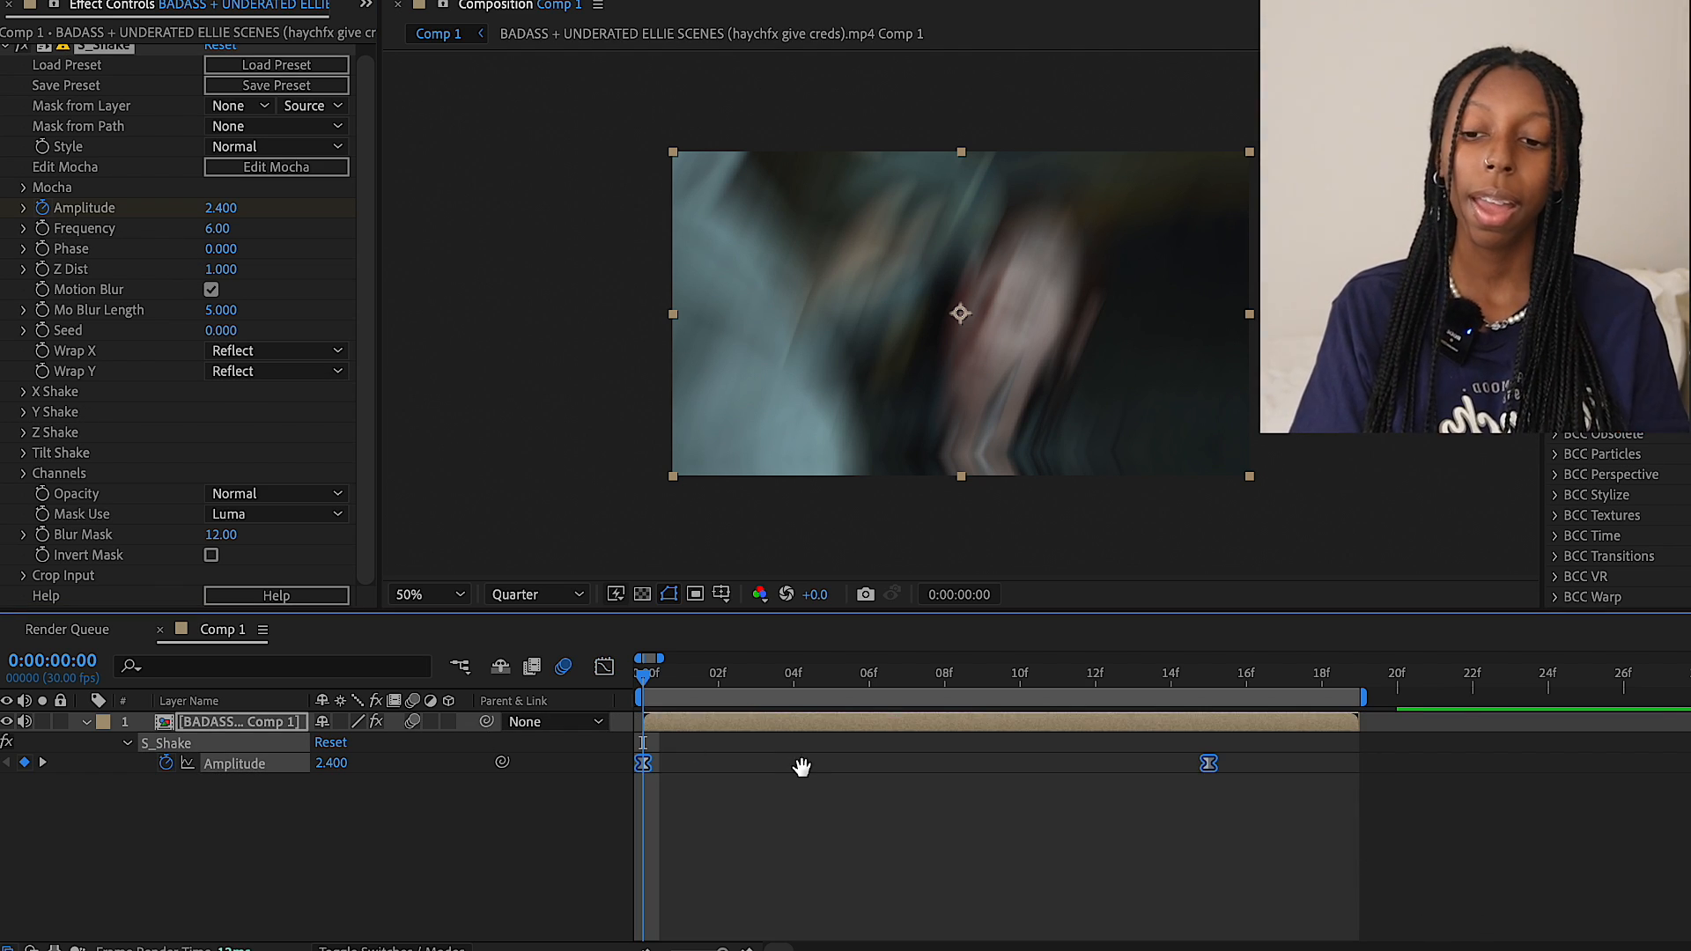
key("space")
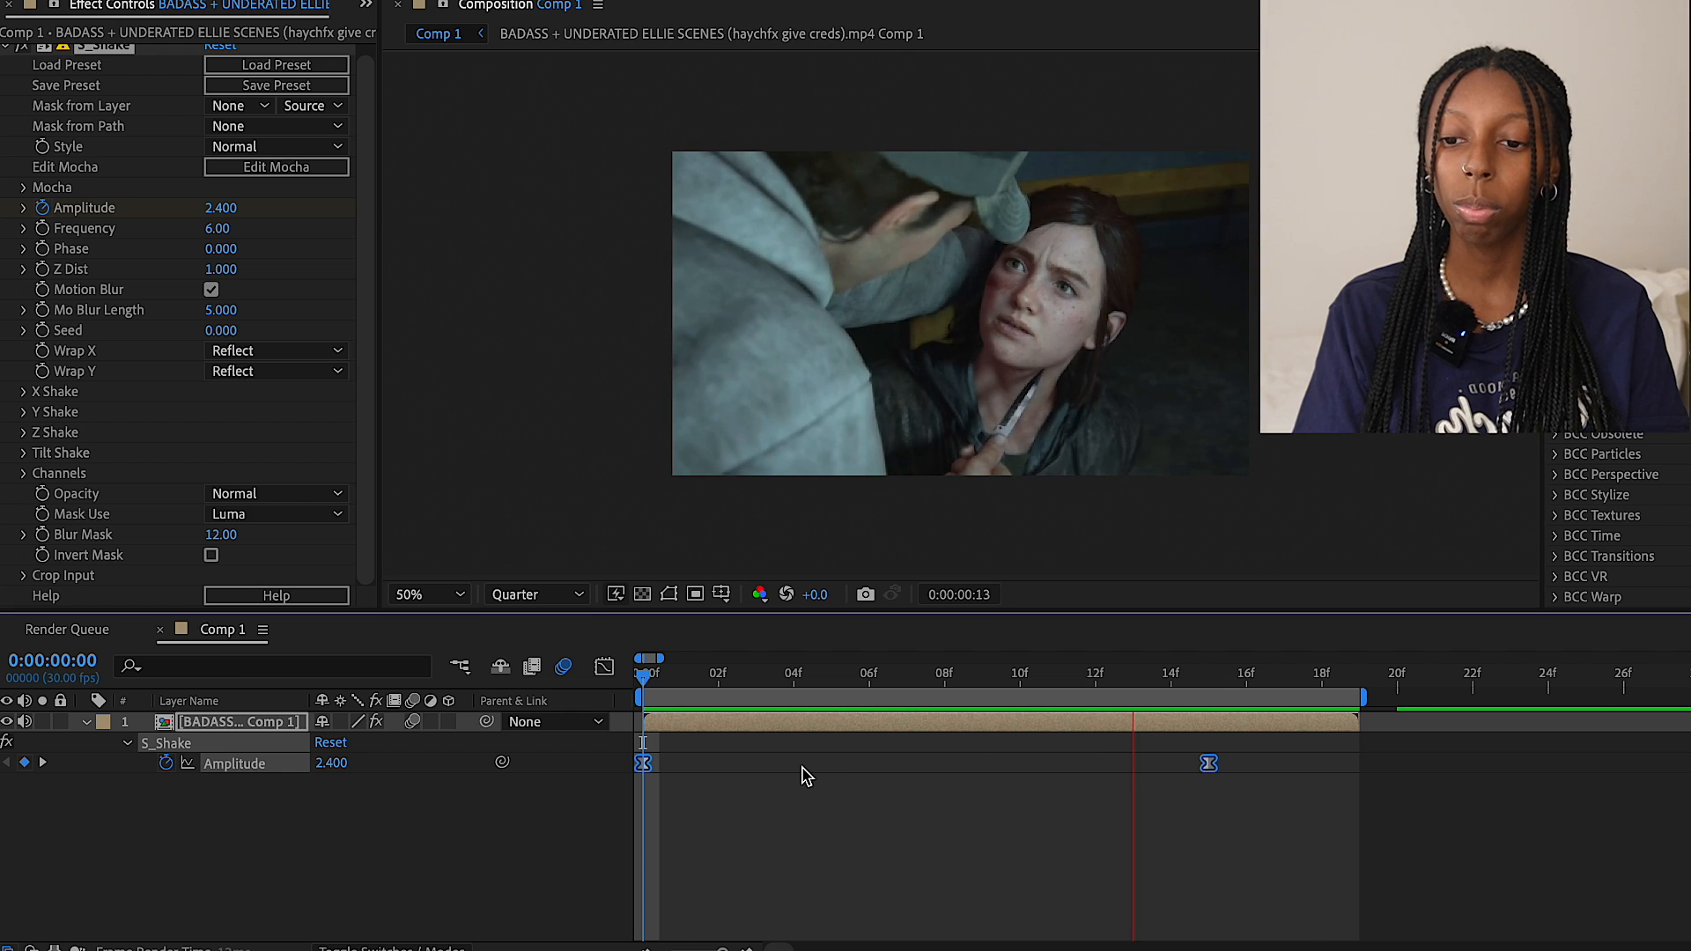